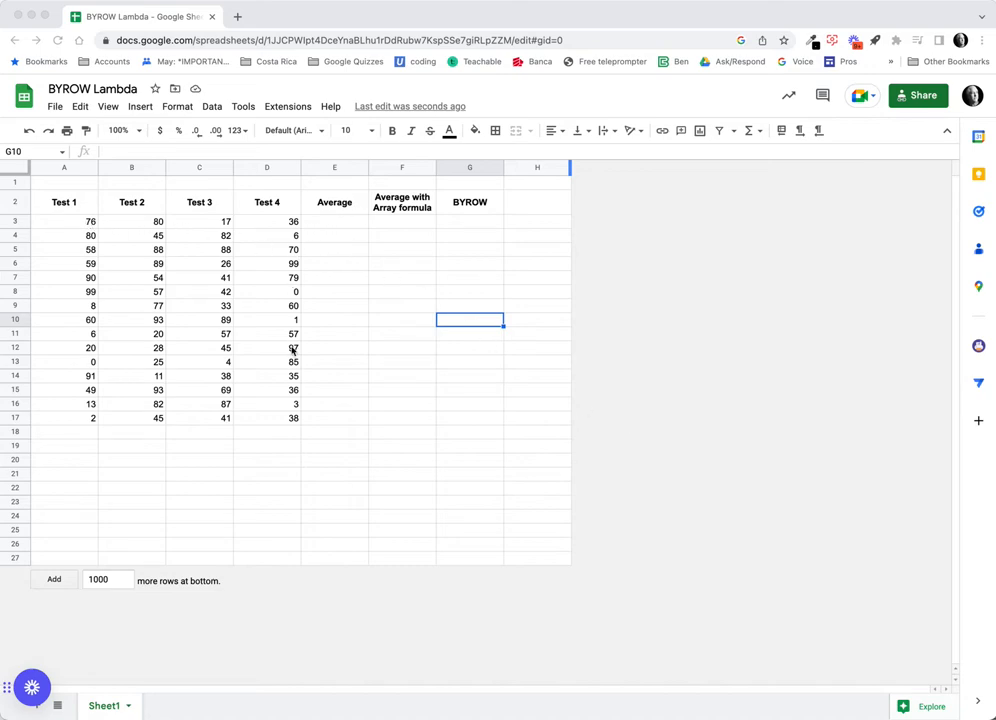
# Step: Enter =AVERAGE(A3:D3) in E3 and fill the formula down the Average column through E17
pyautogui.click(315, 218)
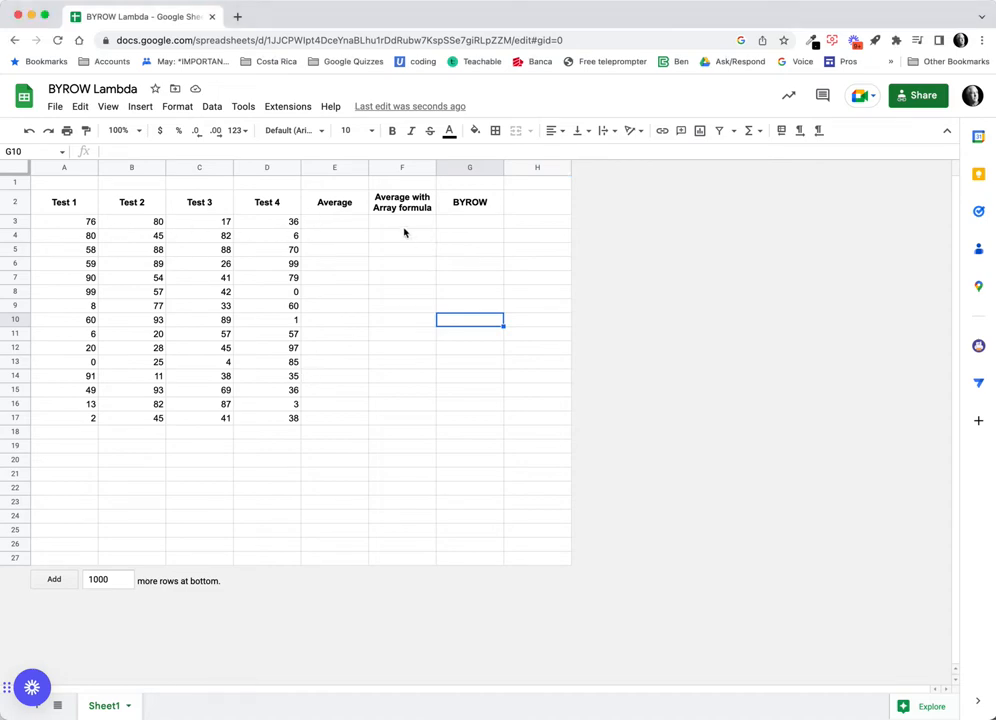
pyautogui.click(322, 224)
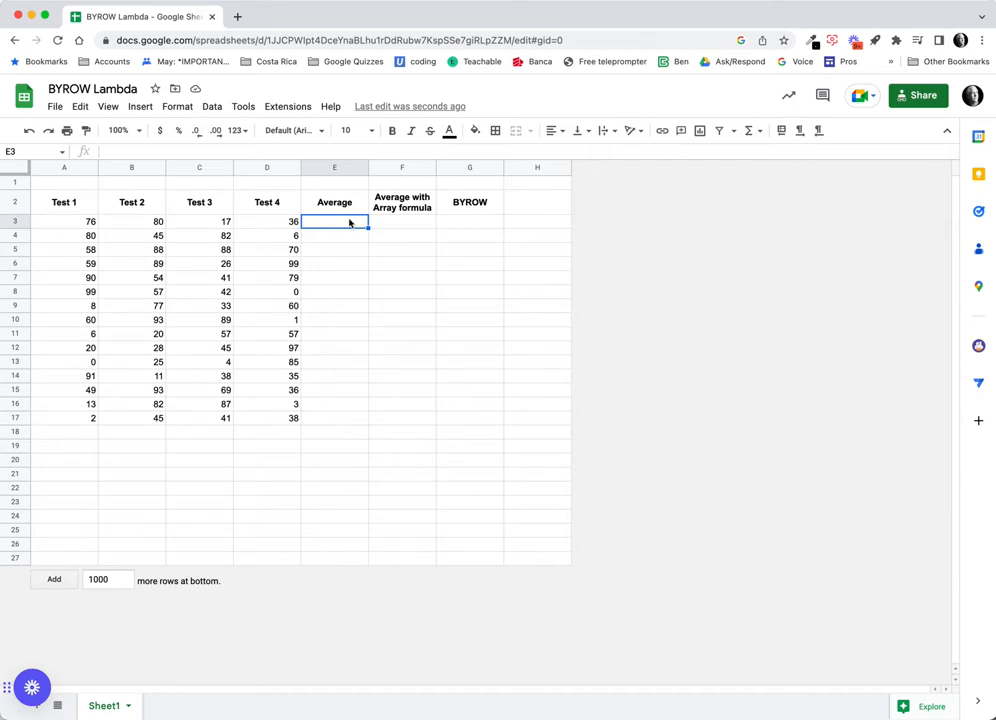
pyautogui.write('=aver')
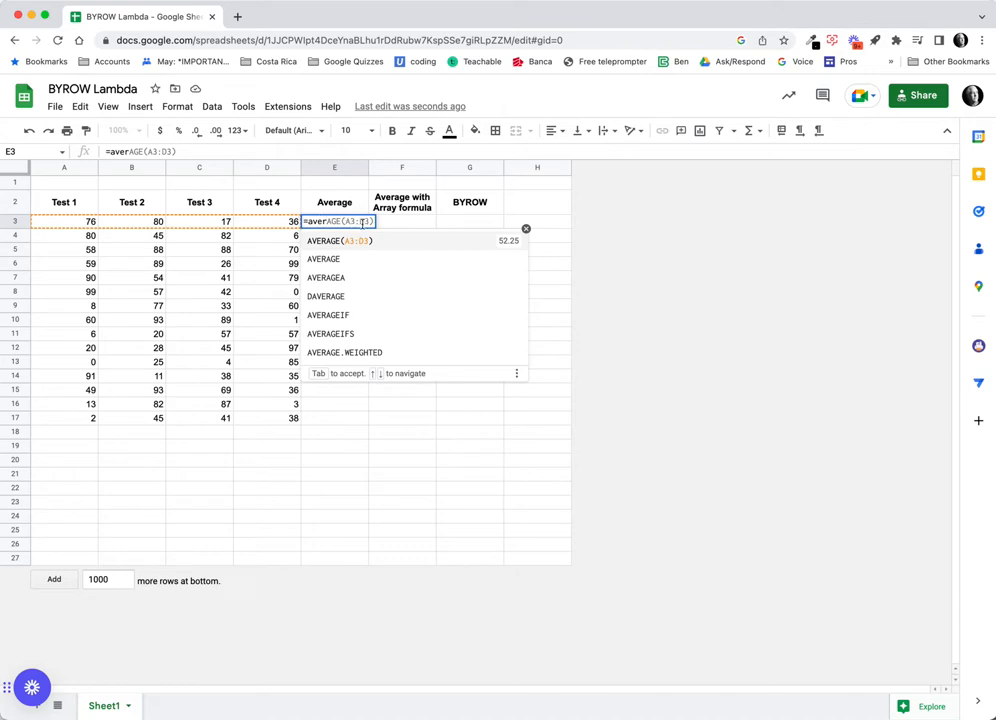
pyautogui.click(314, 238)
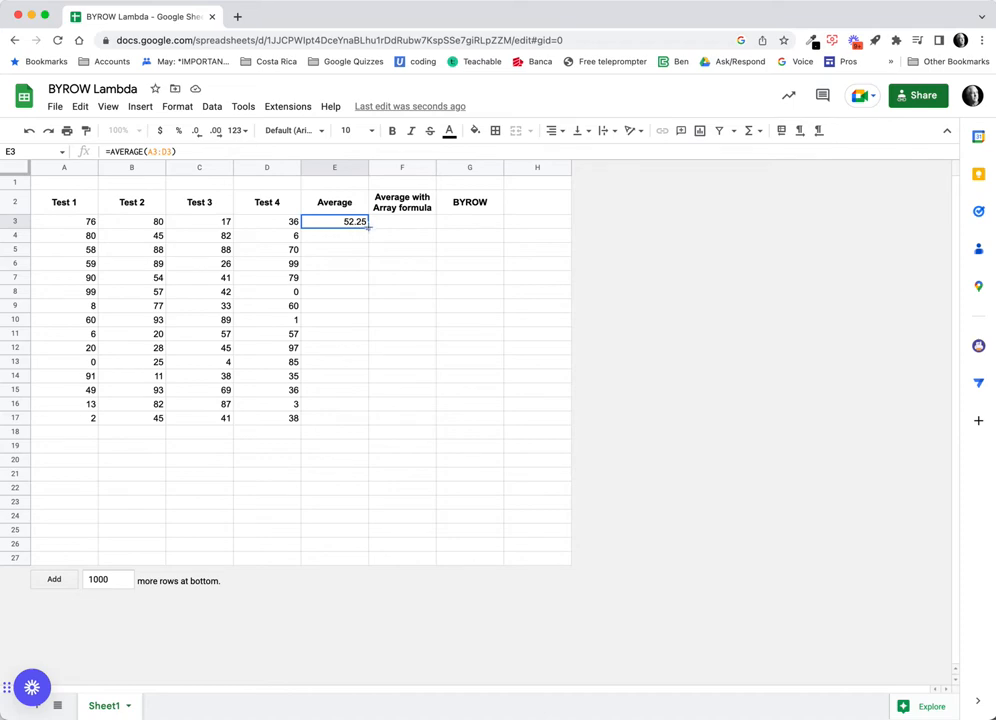
pyautogui.doubleClick(368, 227)
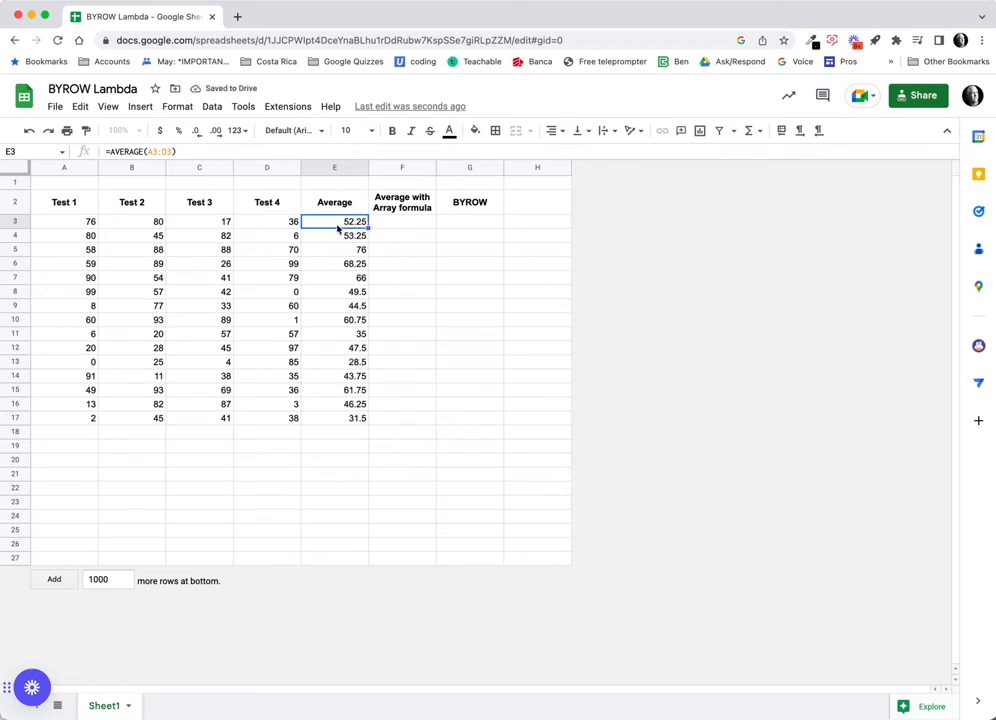
# Step: Examine the row references in the filled average formulas from E4 to E8 and in E3
pyautogui.click(333, 240)
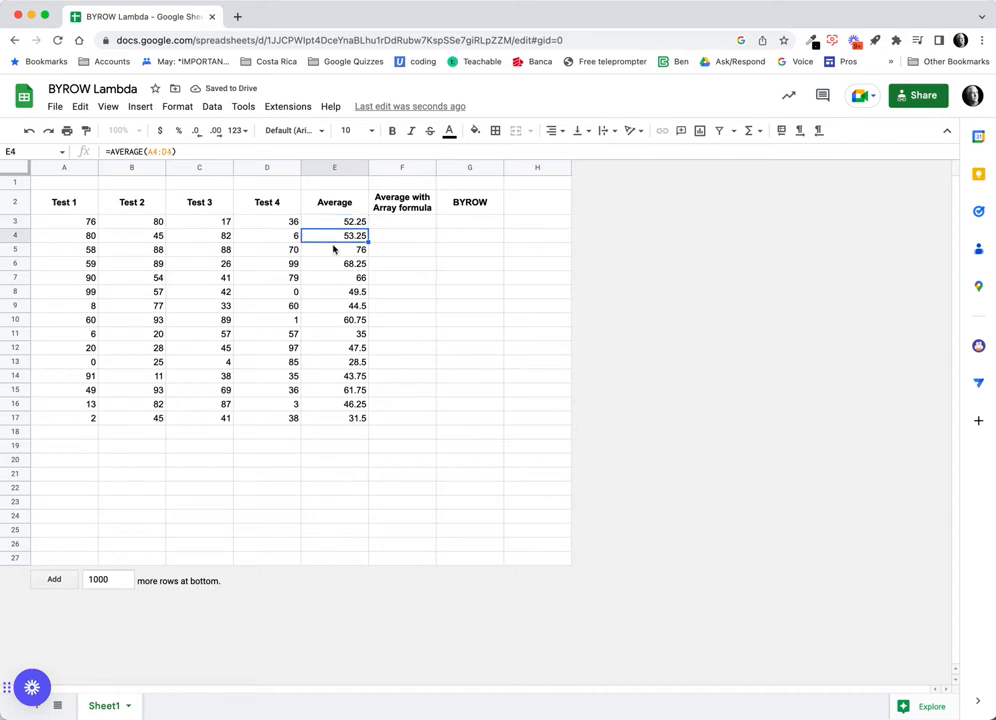
pyautogui.click(339, 253)
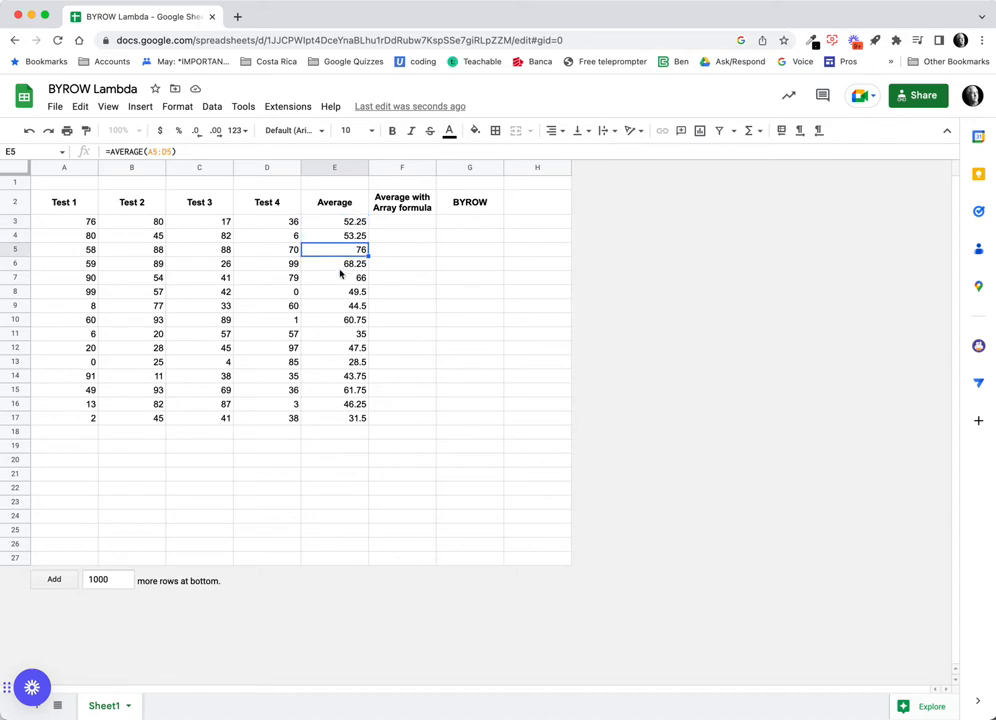
pyautogui.click(339, 266)
pyautogui.click(339, 279)
pyautogui.click(335, 296)
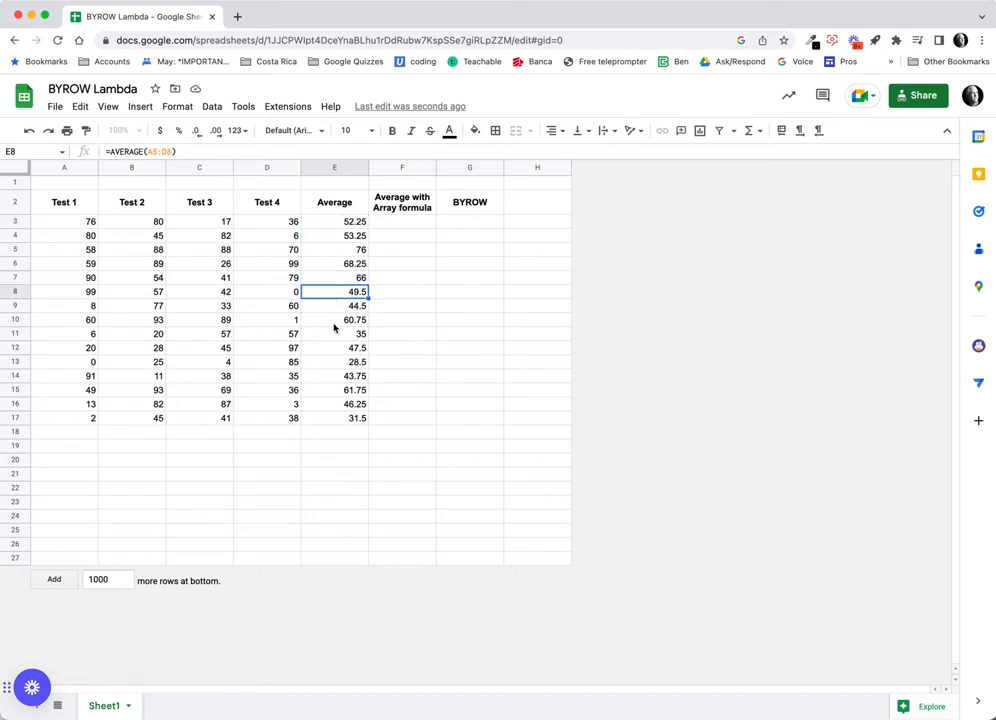
pyautogui.click(341, 224)
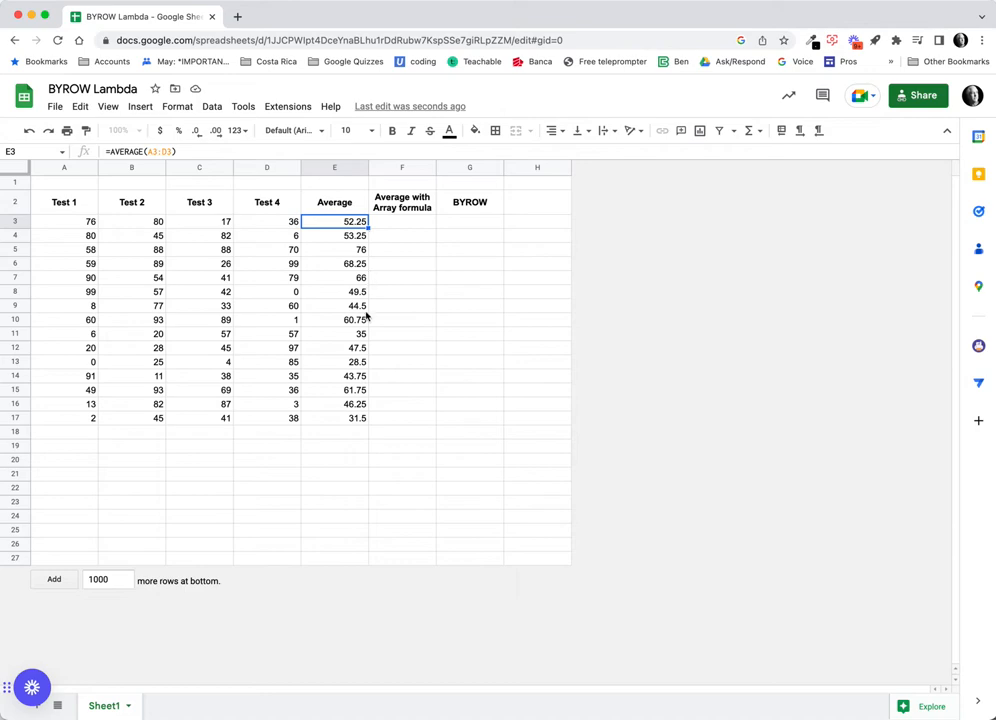
# Step: Copy the test scores in A12:D12 into A18:D18 and extend the average formula from E17 to E18
pyautogui.click(86, 433)
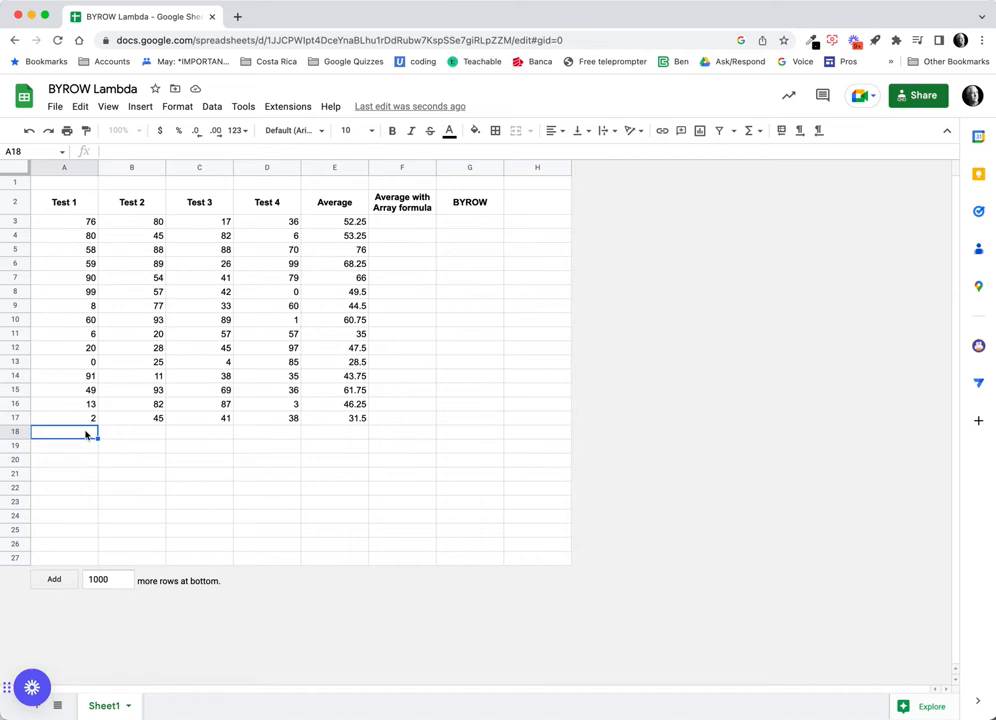
pyautogui.moveTo(84, 348); pyautogui.dragTo(293, 354)
pyautogui.press('super+c')
pyautogui.click(95, 433)
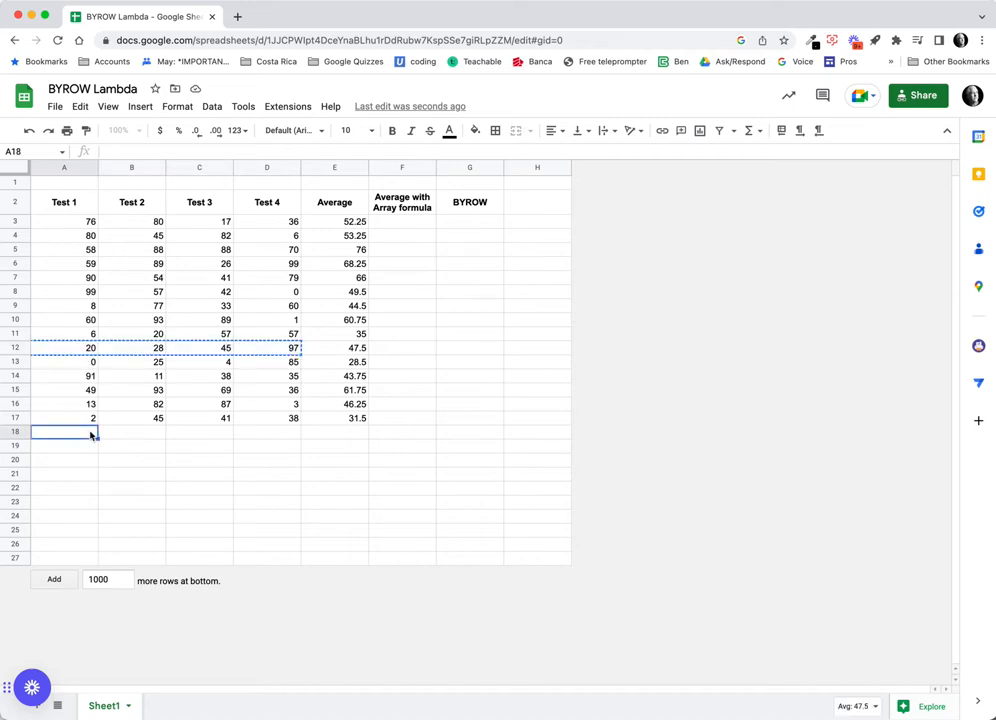
pyautogui.press('super+v')
pyautogui.click(351, 432)
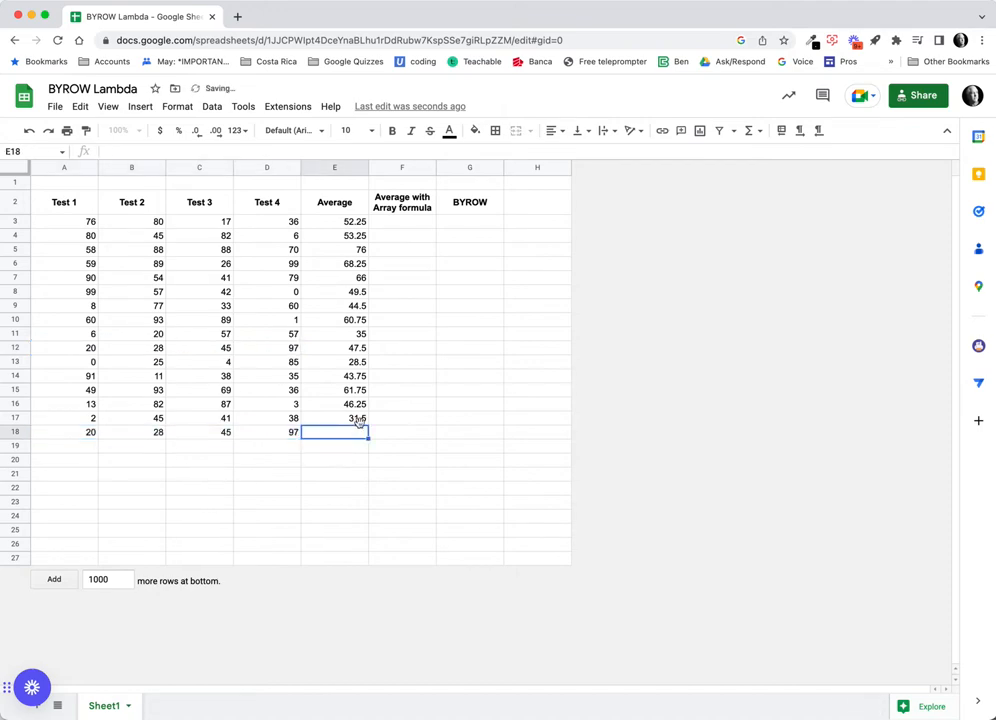
pyautogui.click(363, 421)
pyautogui.moveTo(368, 424); pyautogui.dragTo(362, 431)
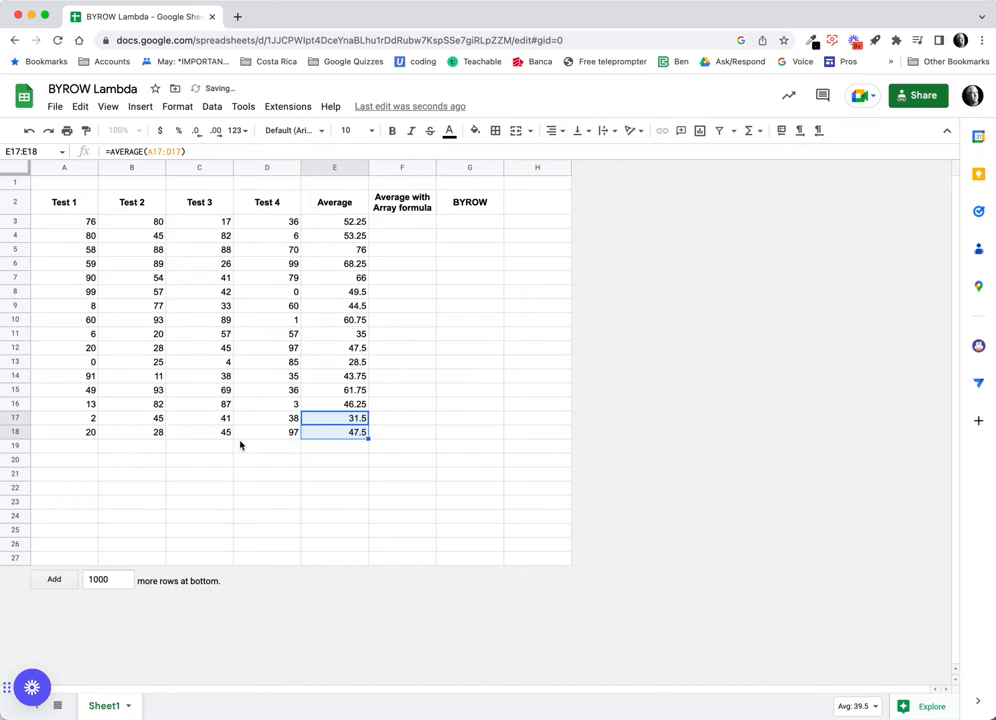
# Step: Clear the contents of A18:E18
pyautogui.moveTo(91, 432); pyautogui.dragTo(327, 434)
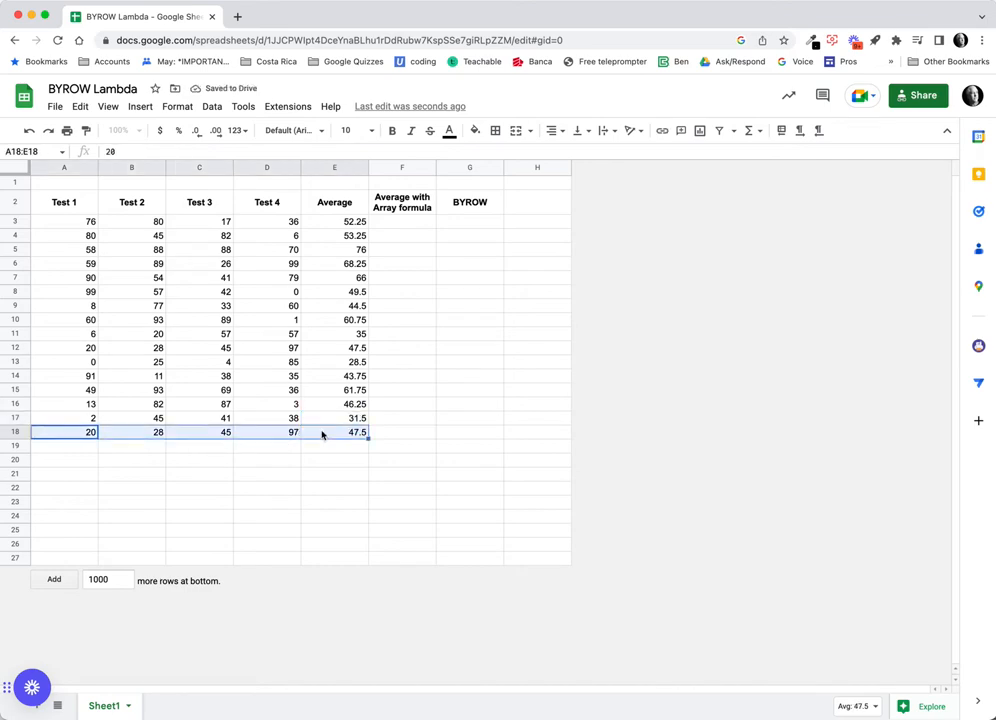
pyautogui.press('Delete')
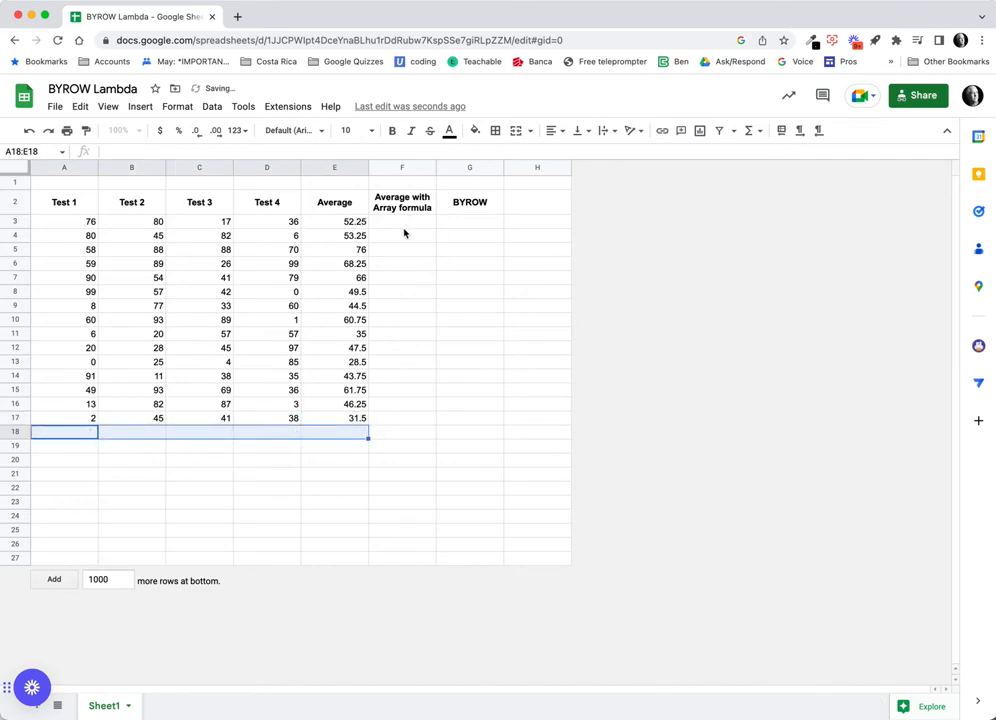
# Step: Copy the formula text =AVERAGE(A3:D3) from E3 into F3 under Average with Array formula
pyautogui.click(405, 224)
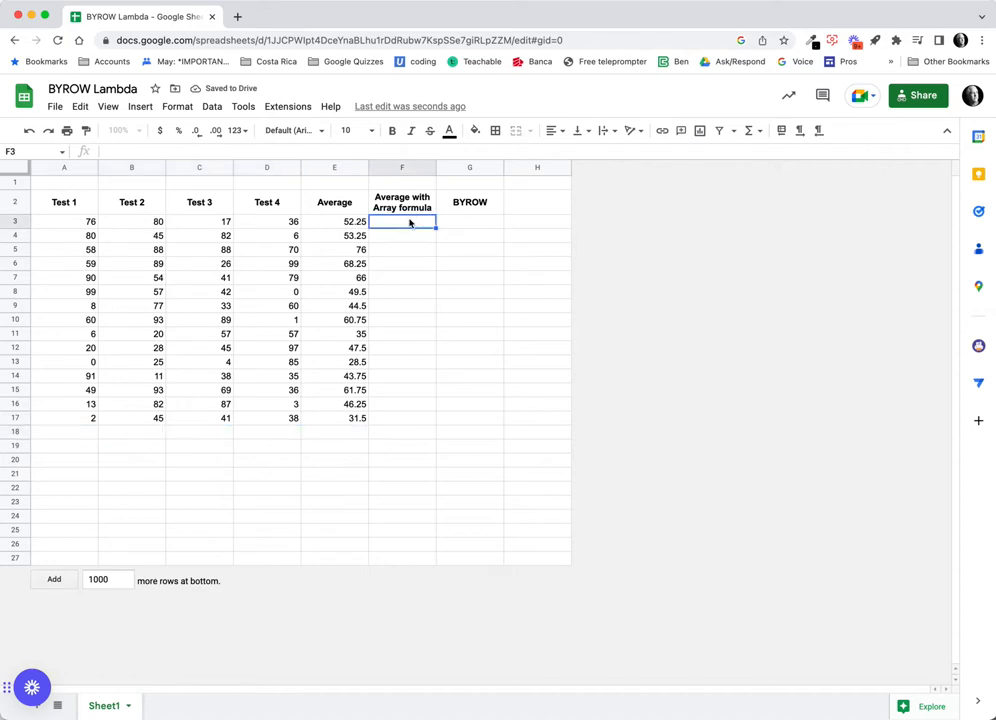
pyautogui.click(352, 224)
pyautogui.click(202, 152)
pyautogui.press('super+a')
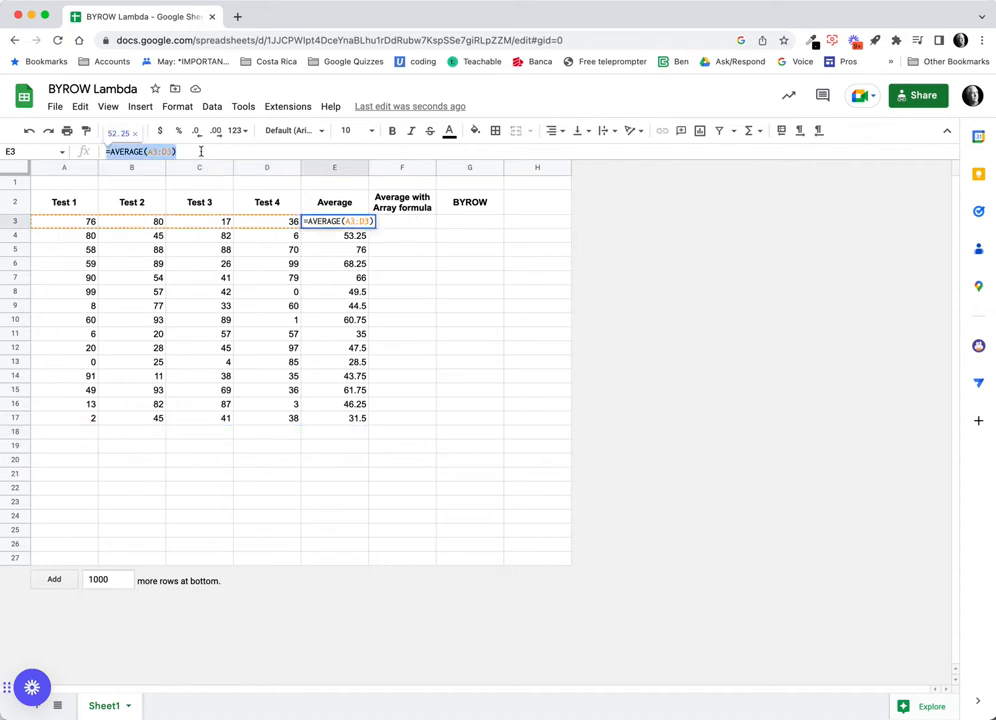
pyautogui.click(400, 221)
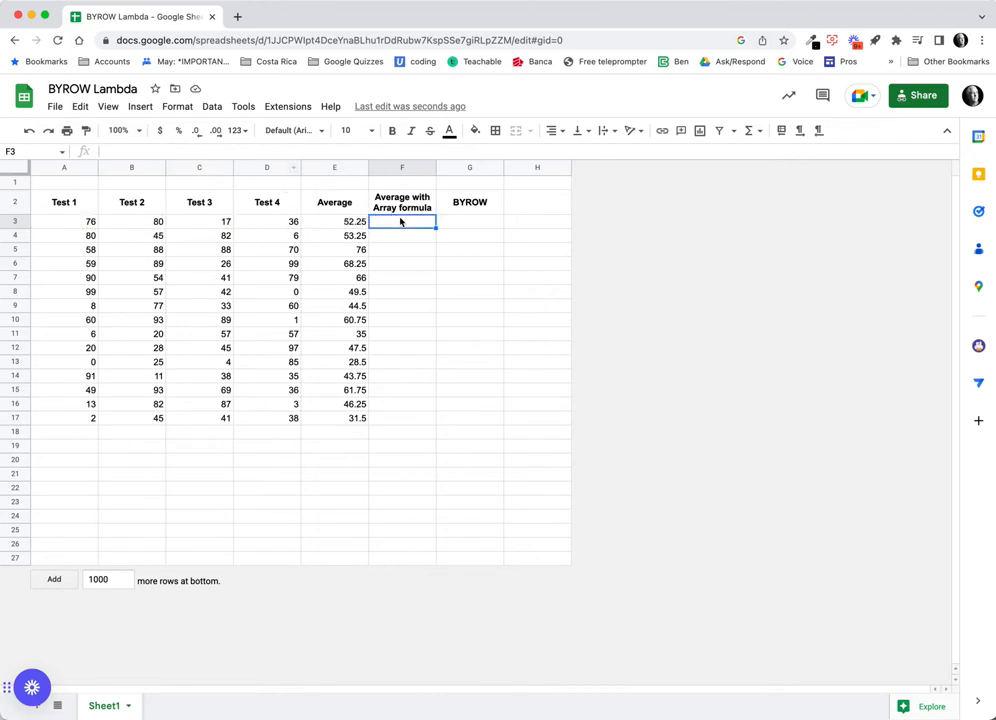
pyautogui.press('super+v')
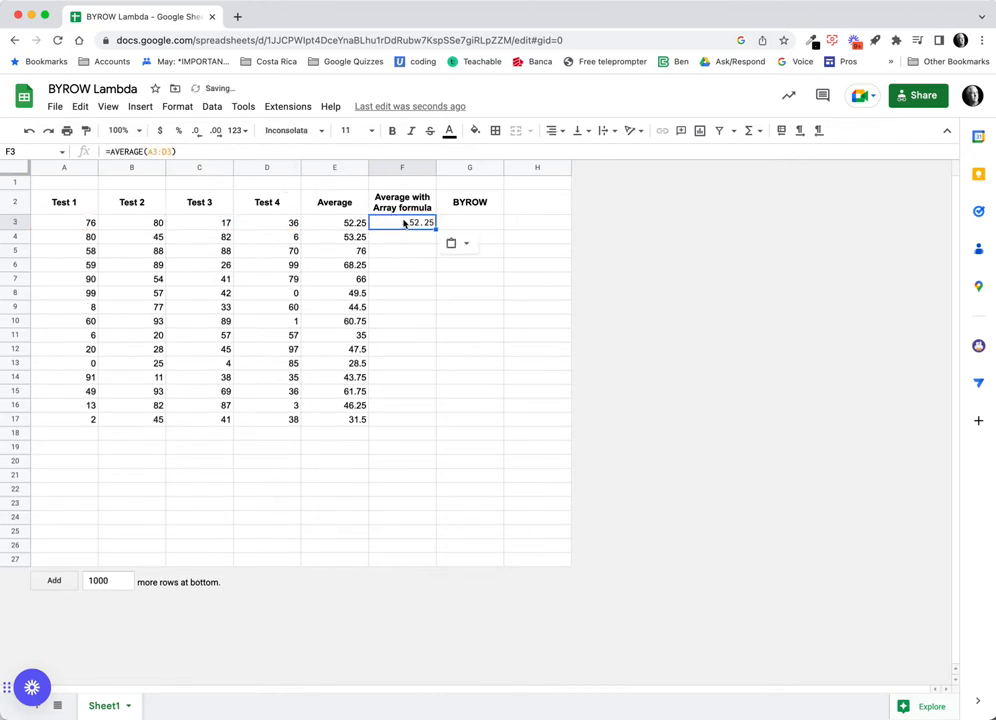
pyautogui.doubleClick(404, 222)
pyautogui.press('Return')
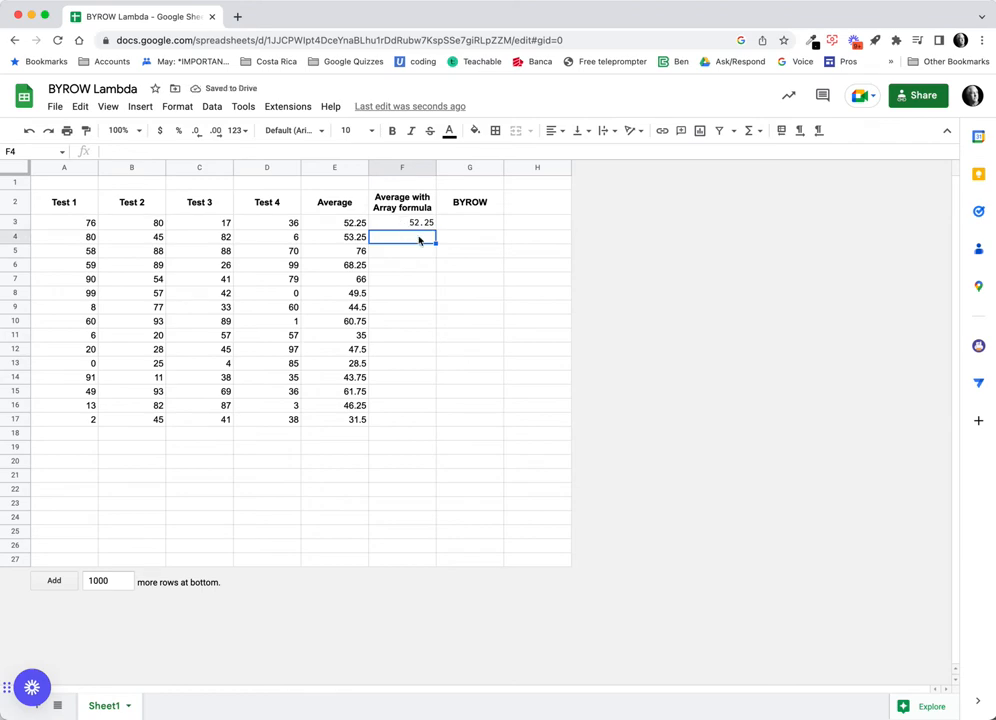
# Step: Change the F3 formula to =ArrayFormula(AVERAGE(A3:D)) and reset the cell's text to the default font, size 10
pyautogui.click(409, 224)
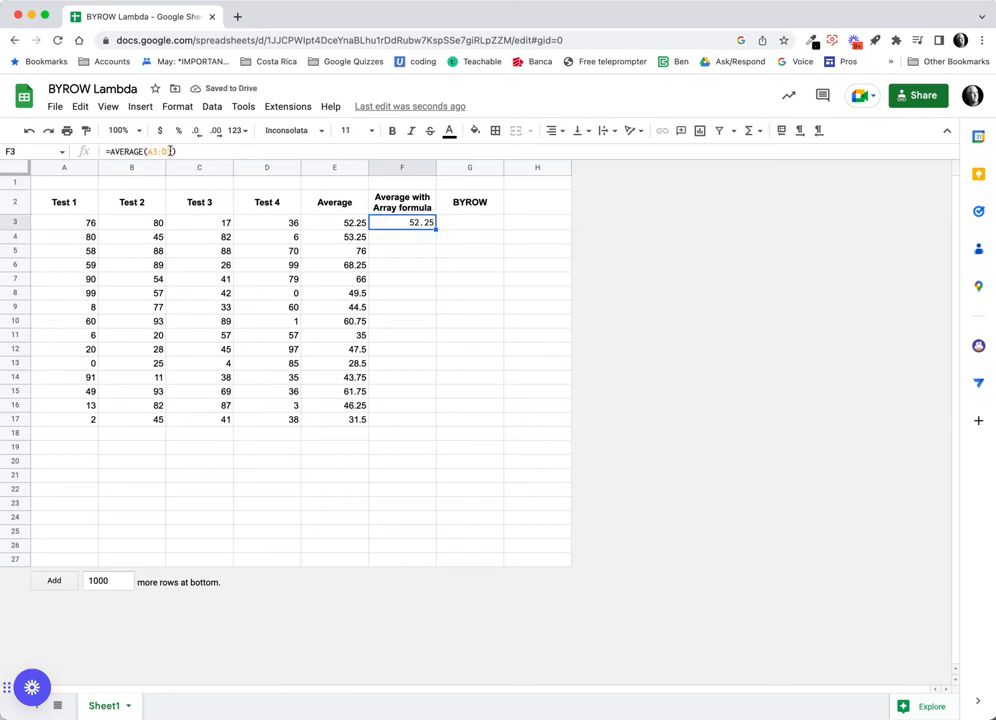
pyautogui.click(170, 151)
pyautogui.press('BackSpace')
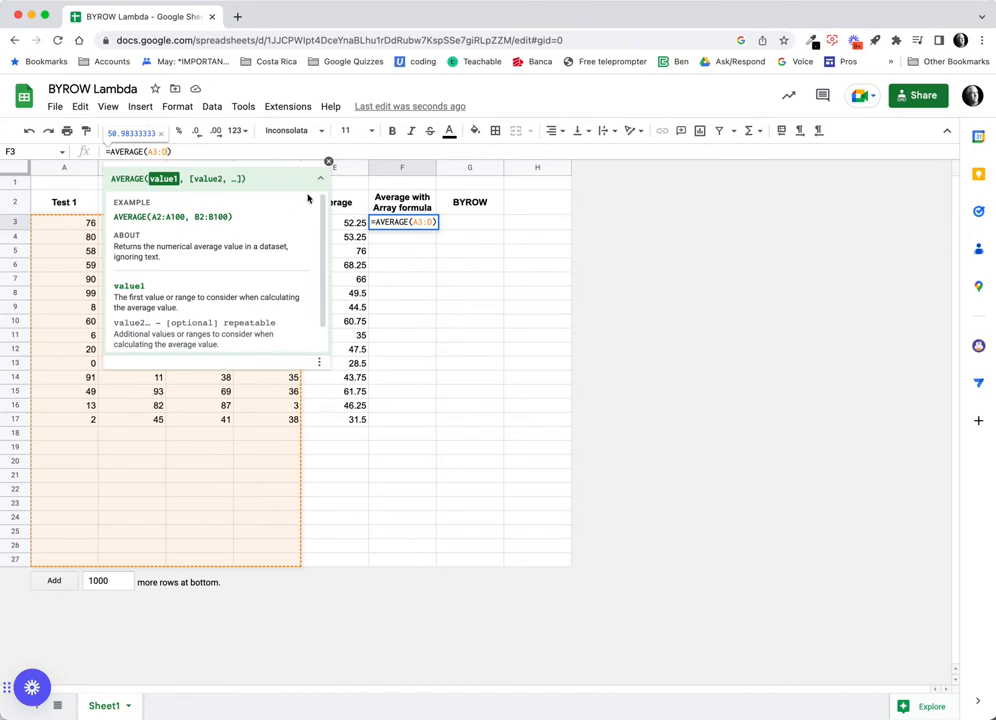
pyautogui.click(193, 149)
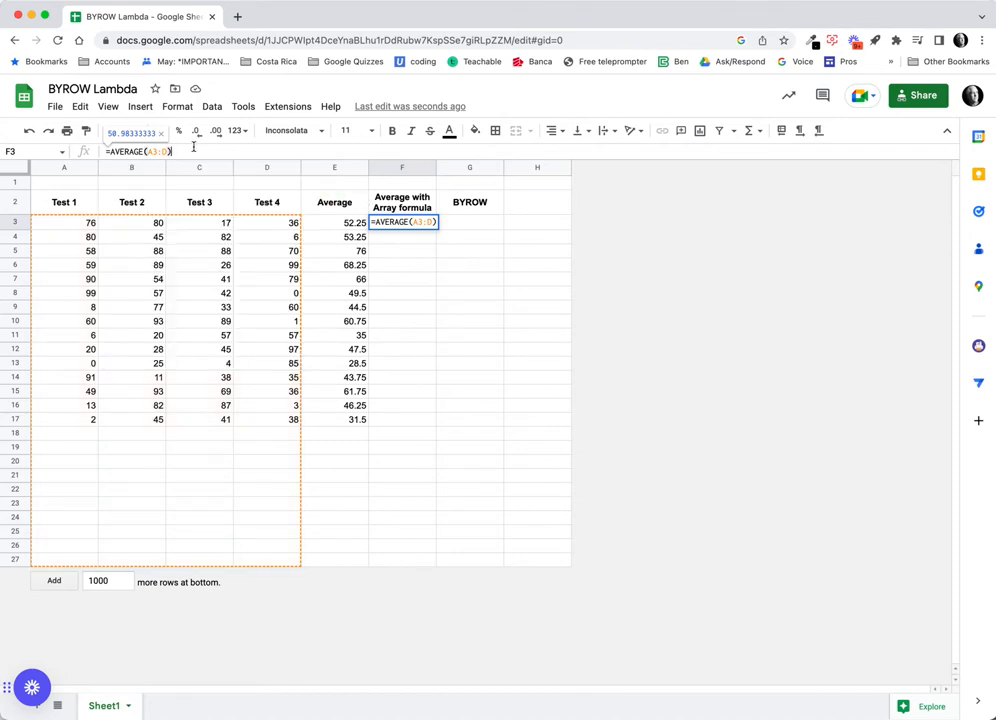
pyautogui.hotkey('ctrl', 'shift', 'Return')
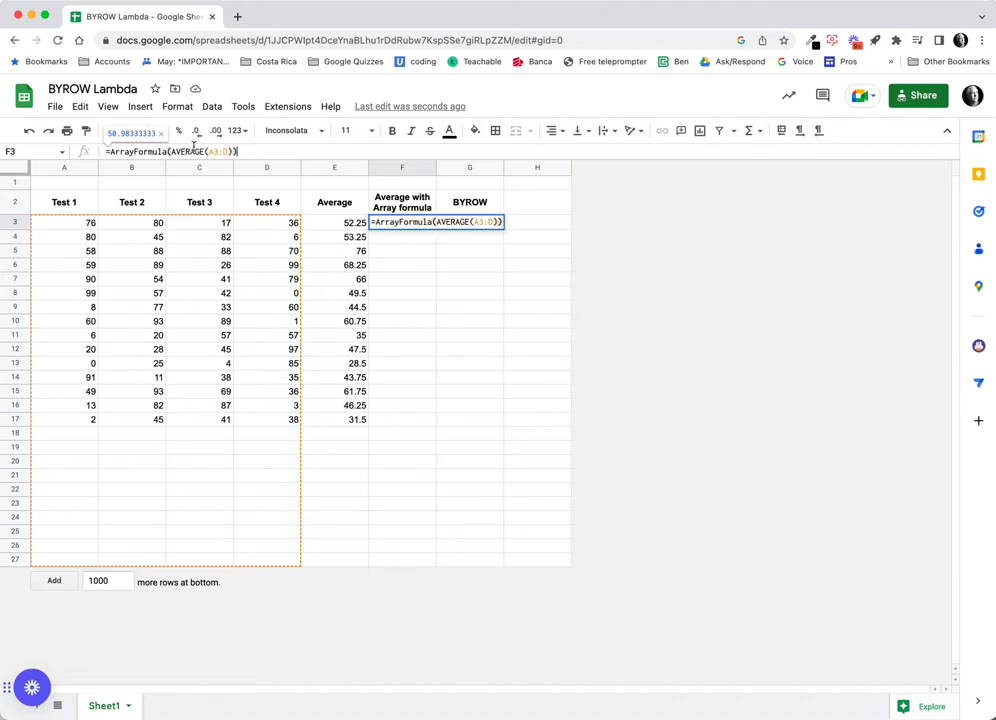
pyautogui.press('Return')
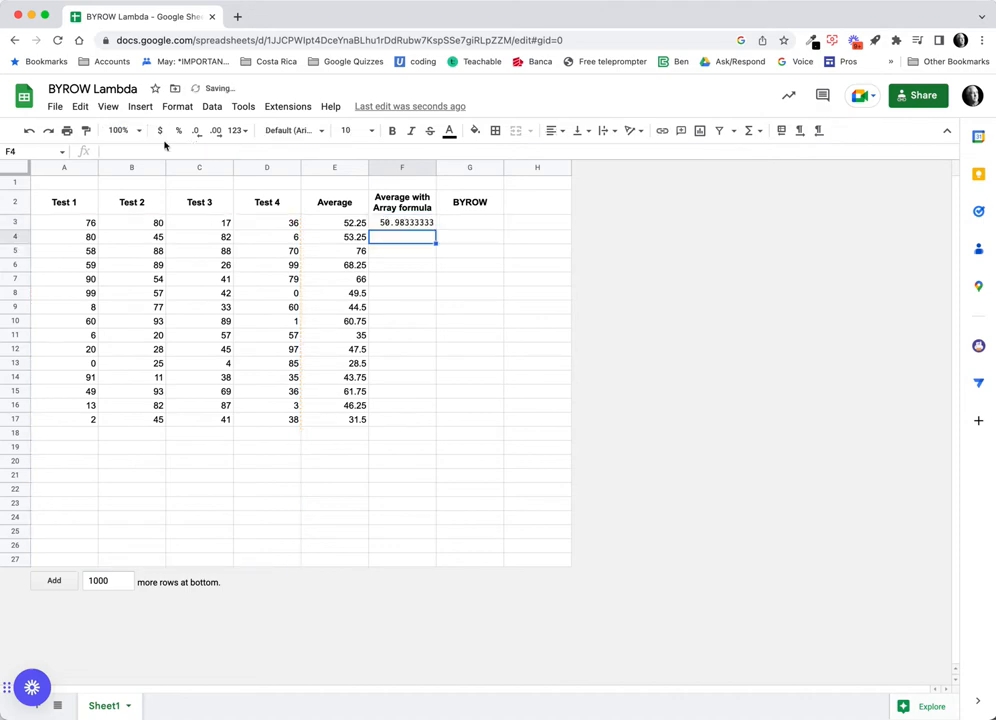
pyautogui.click(418, 226)
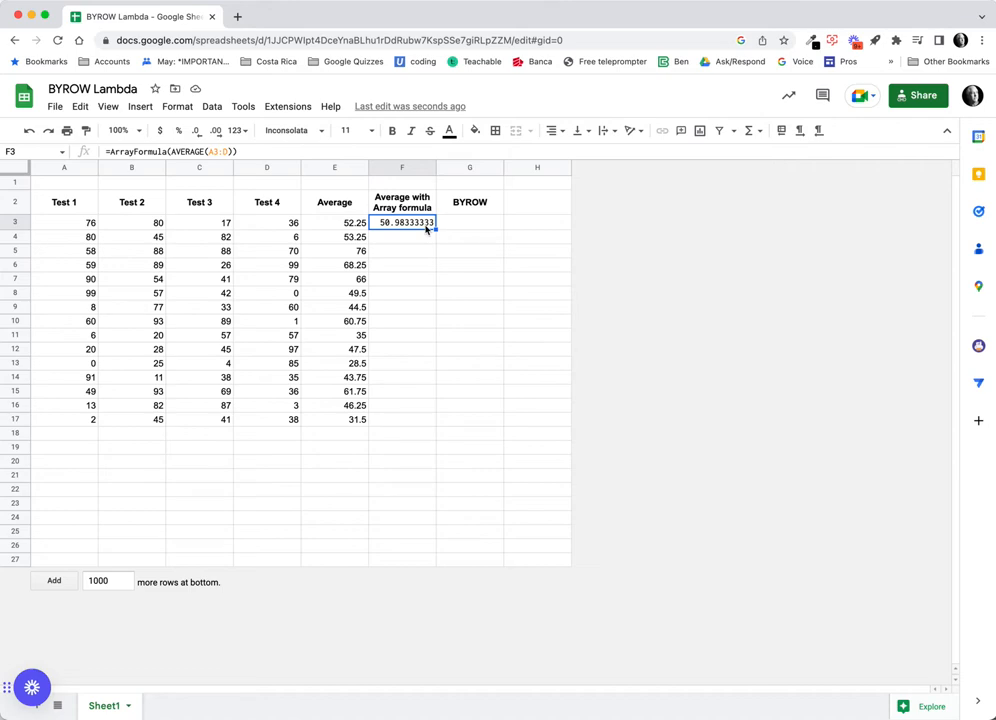
pyautogui.press('super+z')
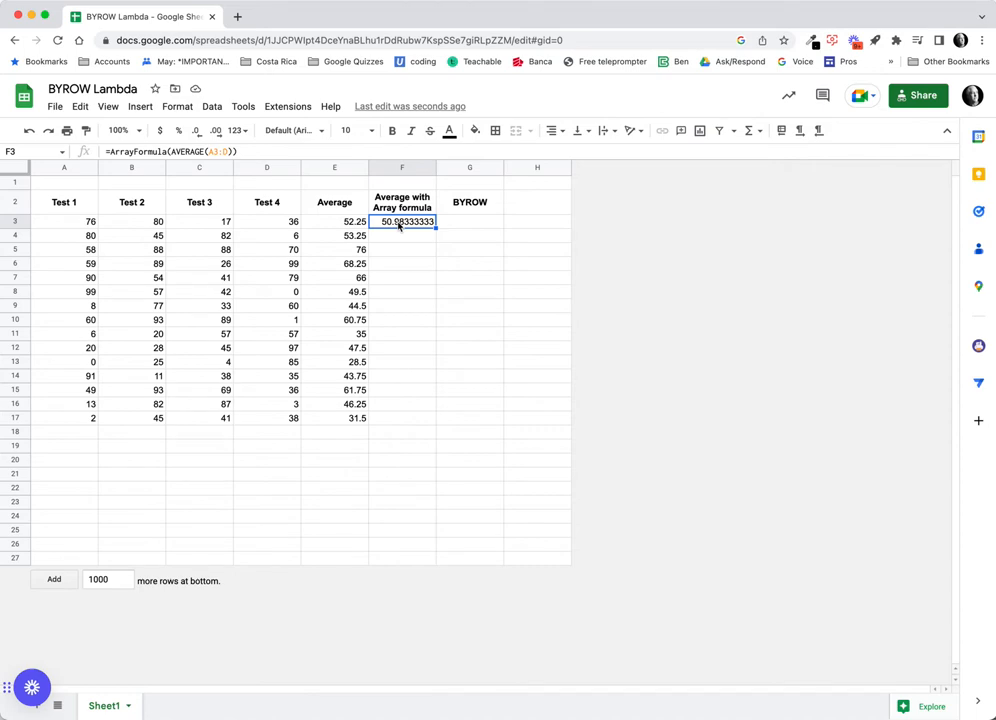
# Step: Compare the overall average of A3:D17 with the array formula in F3 and the row formulas in E3 and E4
pyautogui.moveTo(78, 222); pyautogui.dragTo(145, 249)
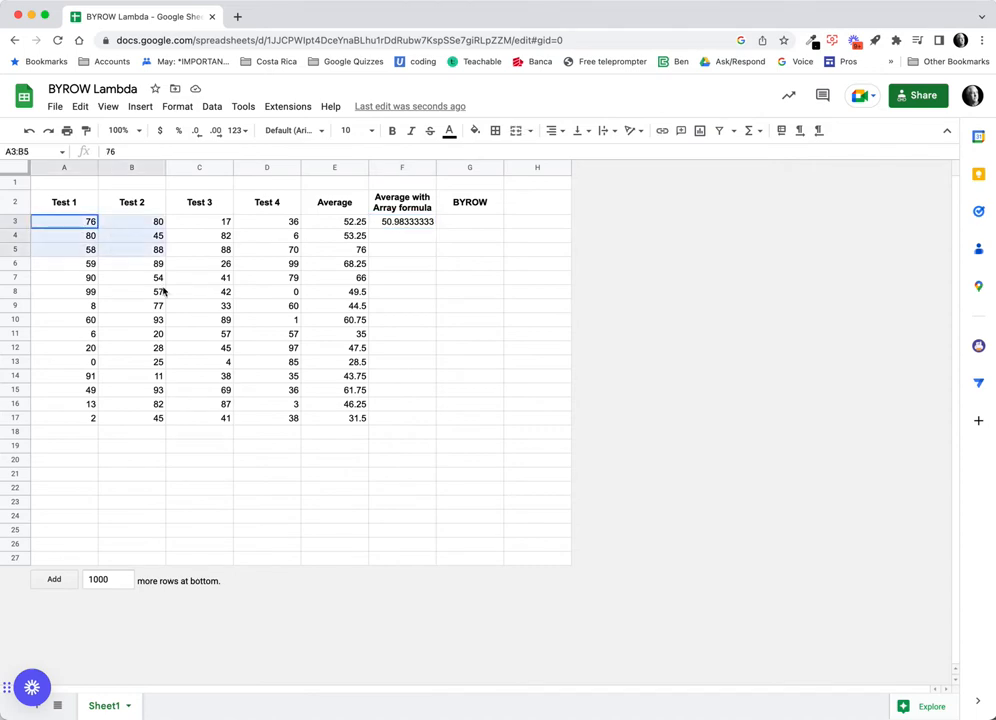
pyautogui.moveTo(163, 291); pyautogui.dragTo(273, 418)
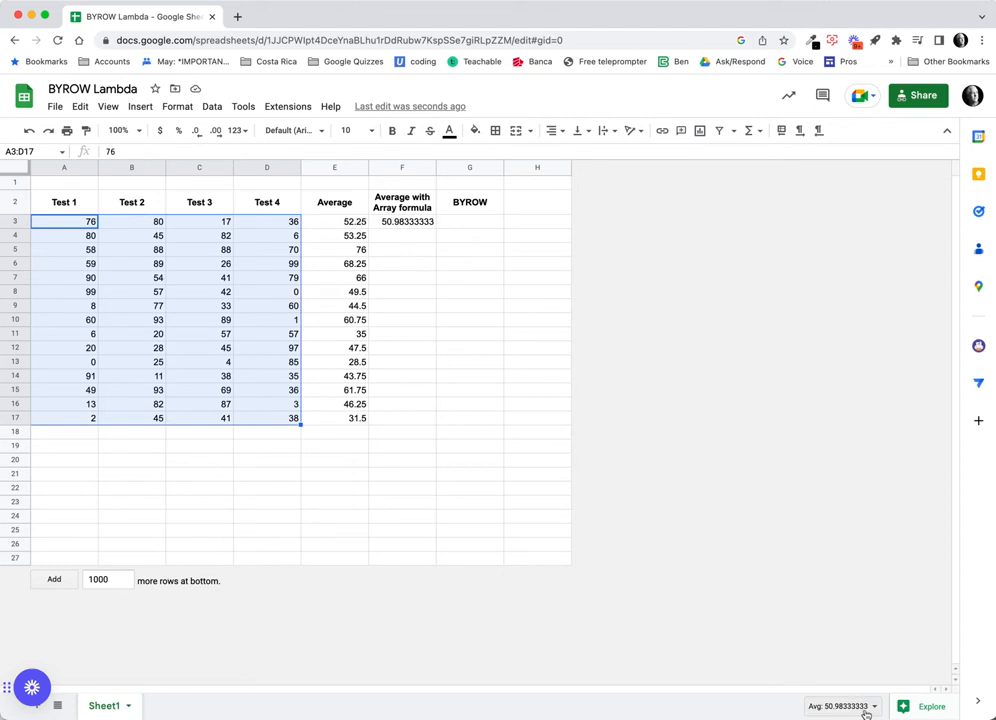
pyautogui.click(410, 222)
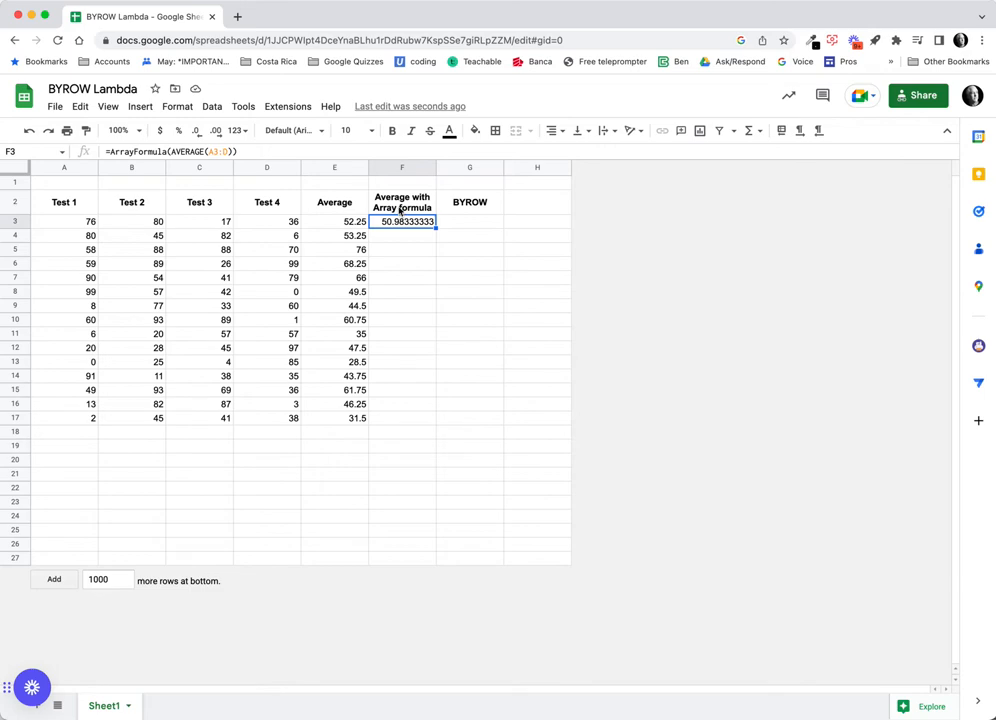
pyautogui.moveTo(80, 221)
pyautogui.mouseDown()
pyautogui.moveTo(245, 280)
pyautogui.moveTo(276, 422)
pyautogui.mouseUp()
pyautogui.click(392, 224)
pyautogui.click(347, 224)
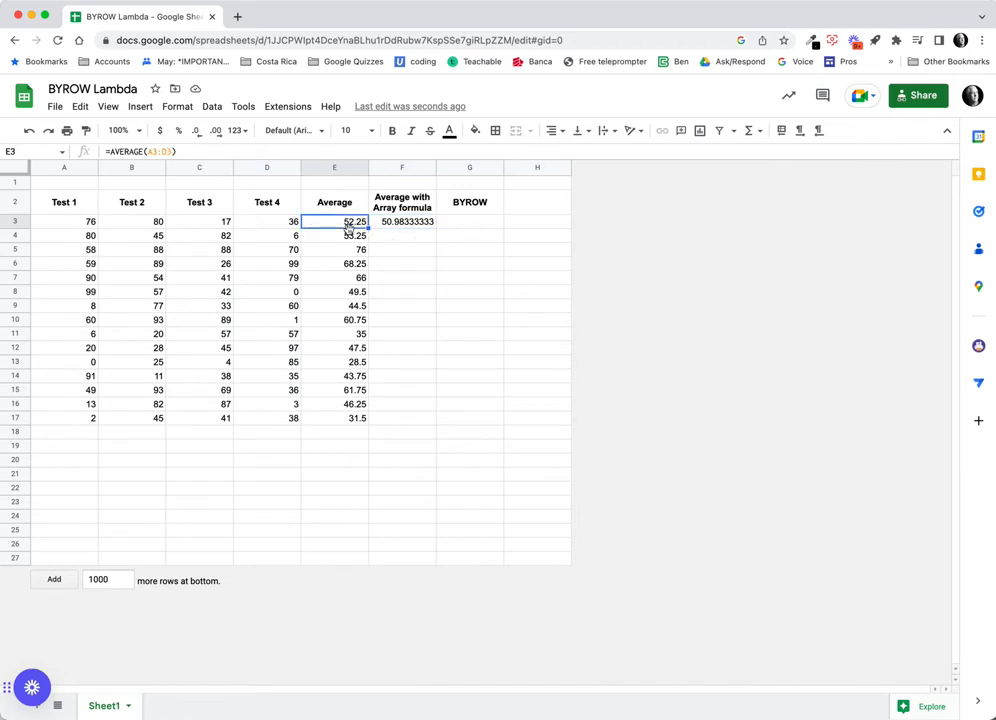
pyautogui.click(349, 236)
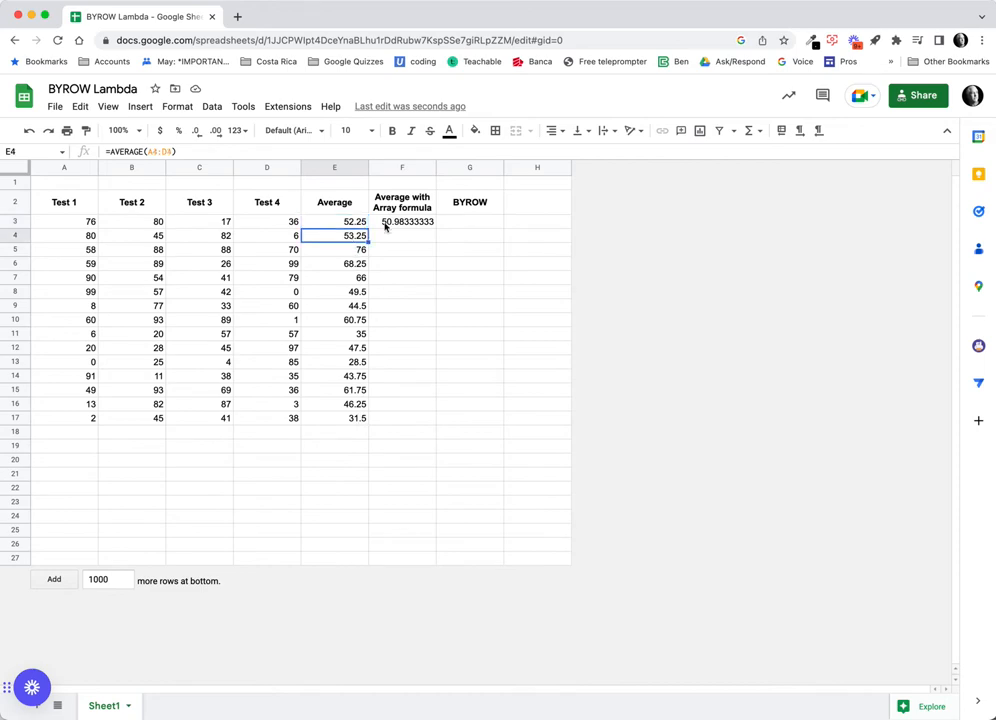
# Step: Start a BYROW formula in G3 under the BYROW header, using the open-ended range A3:D as its array
pyautogui.click(474, 225)
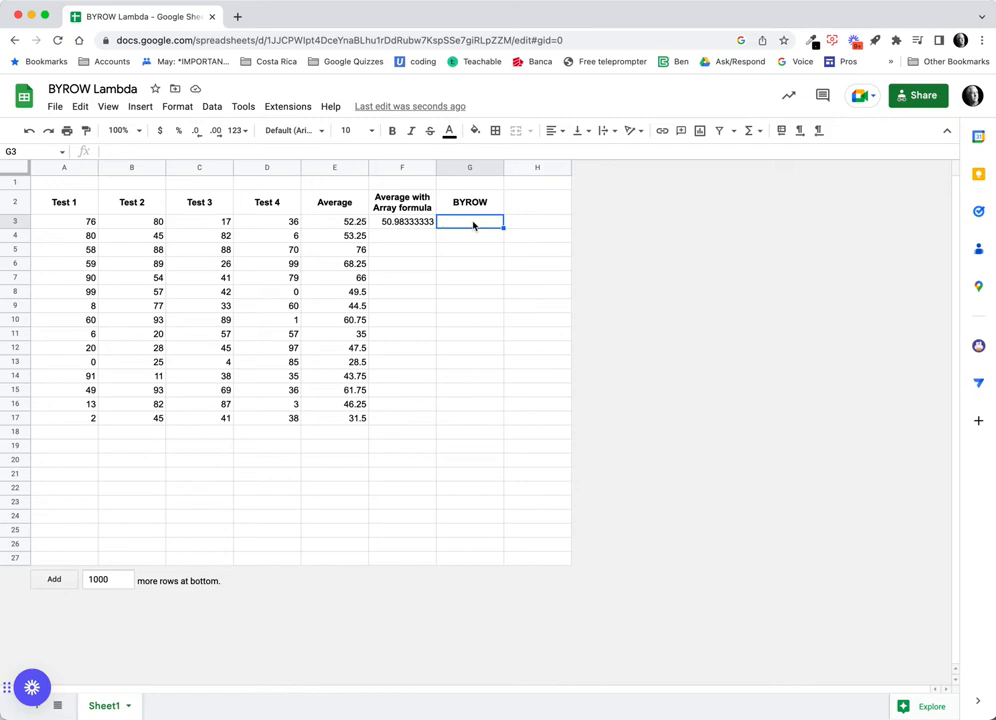
pyautogui.write('=byr')
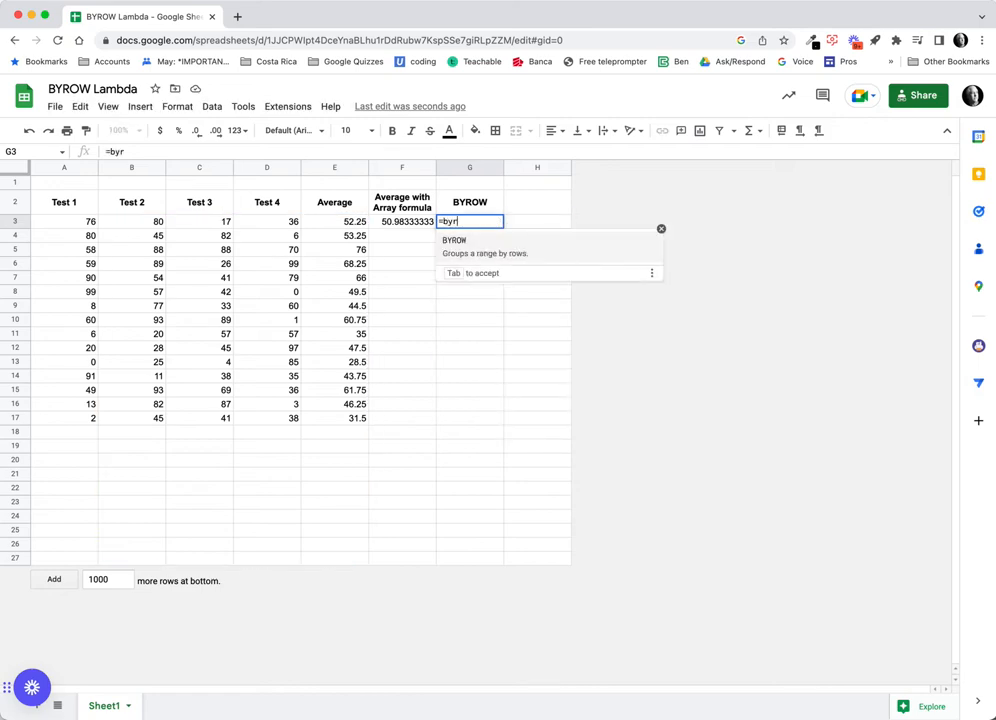
pyautogui.press('Tab')
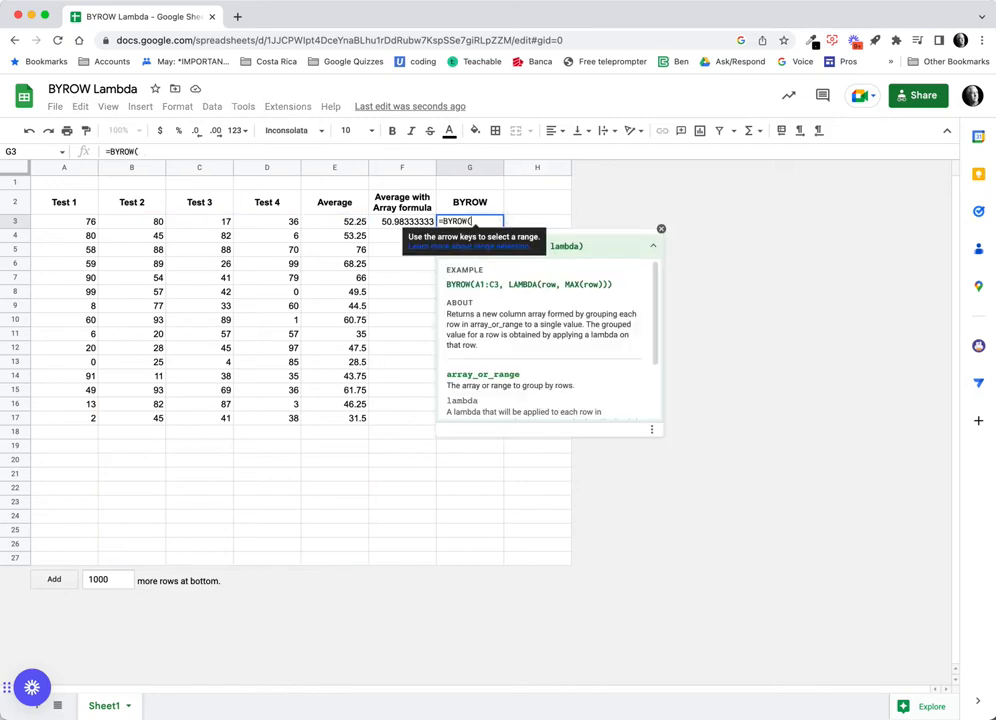
pyautogui.moveTo(74, 227); pyautogui.dragTo(272, 422)
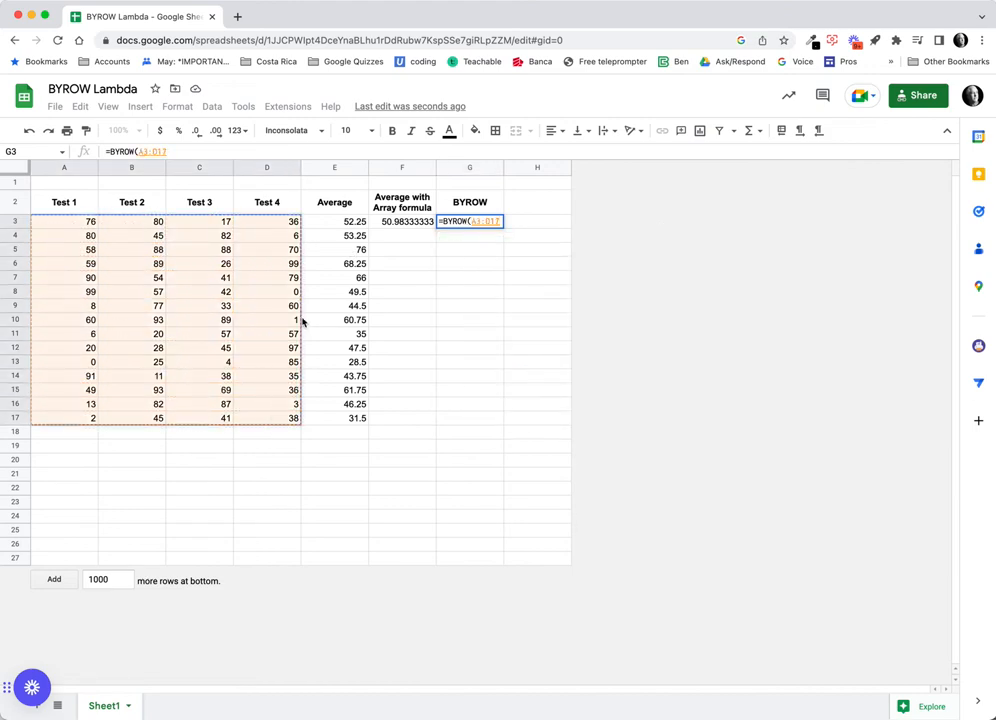
pyautogui.click(175, 151)
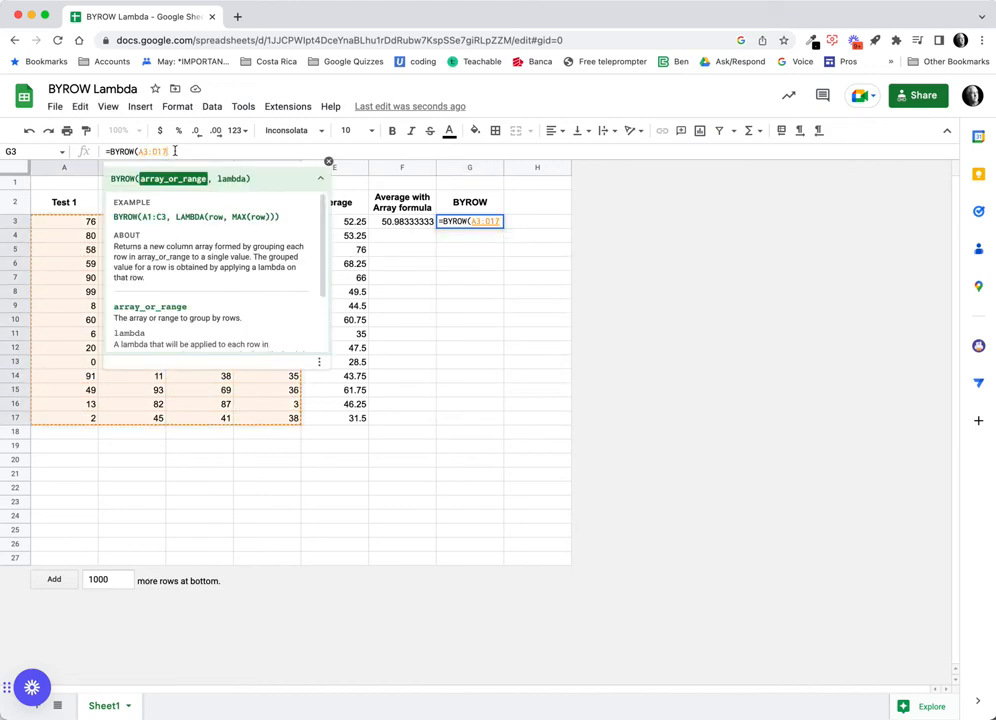
pyautogui.press('BackSpace')
pyautogui.press('BackSpace')
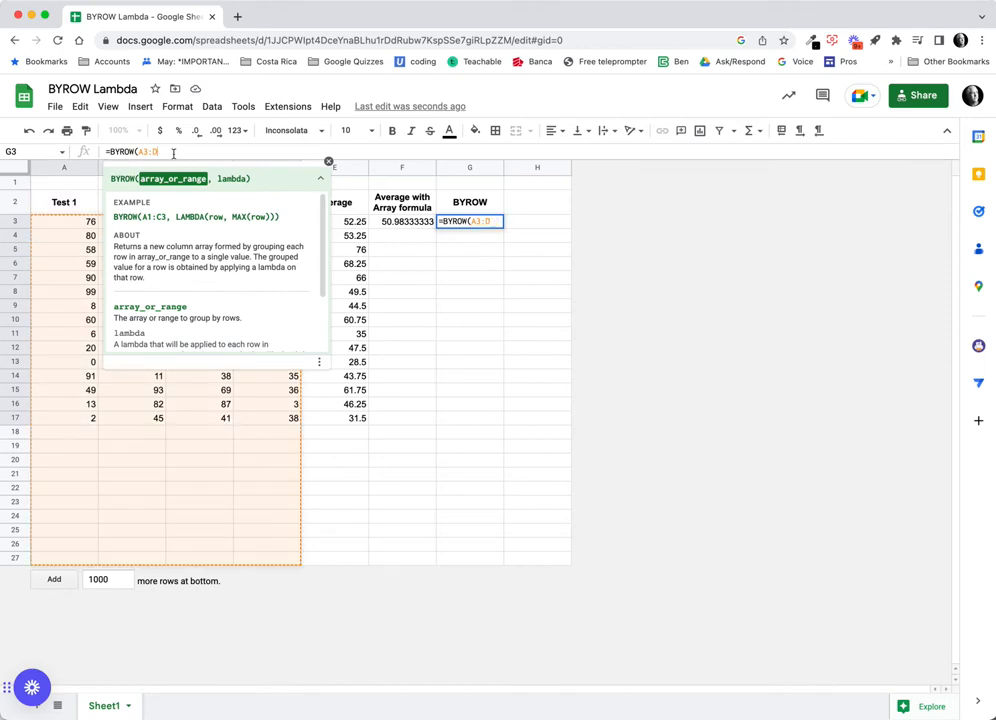
# Step: Add a LAMBDA function as the BYROW formula's second argument, naming its row variable r
pyautogui.click(493, 220)
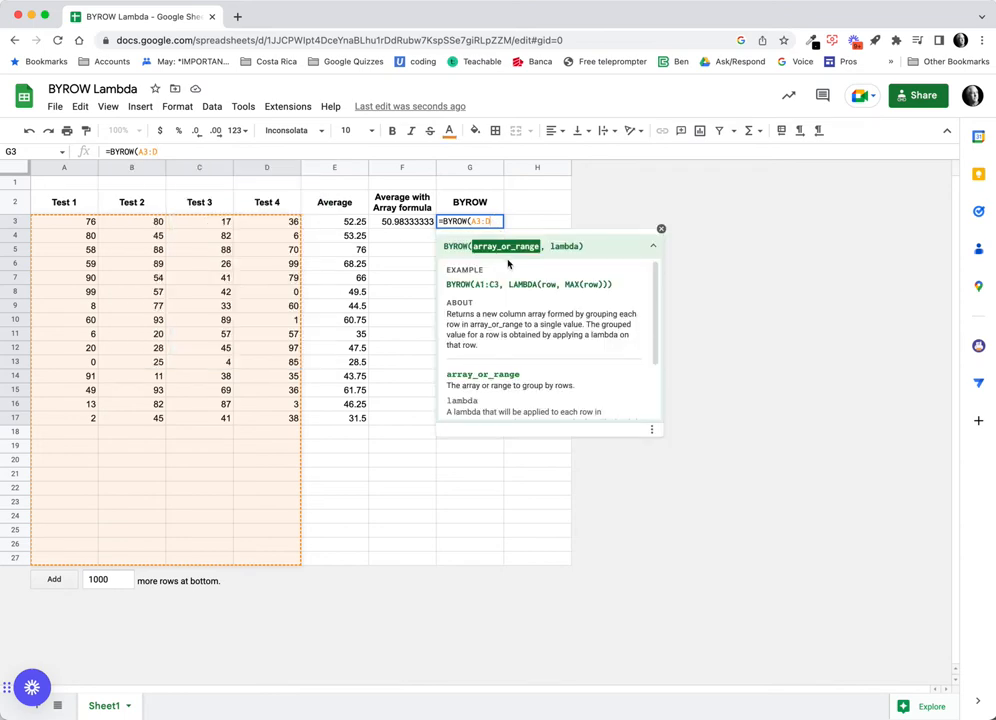
pyautogui.write(',')
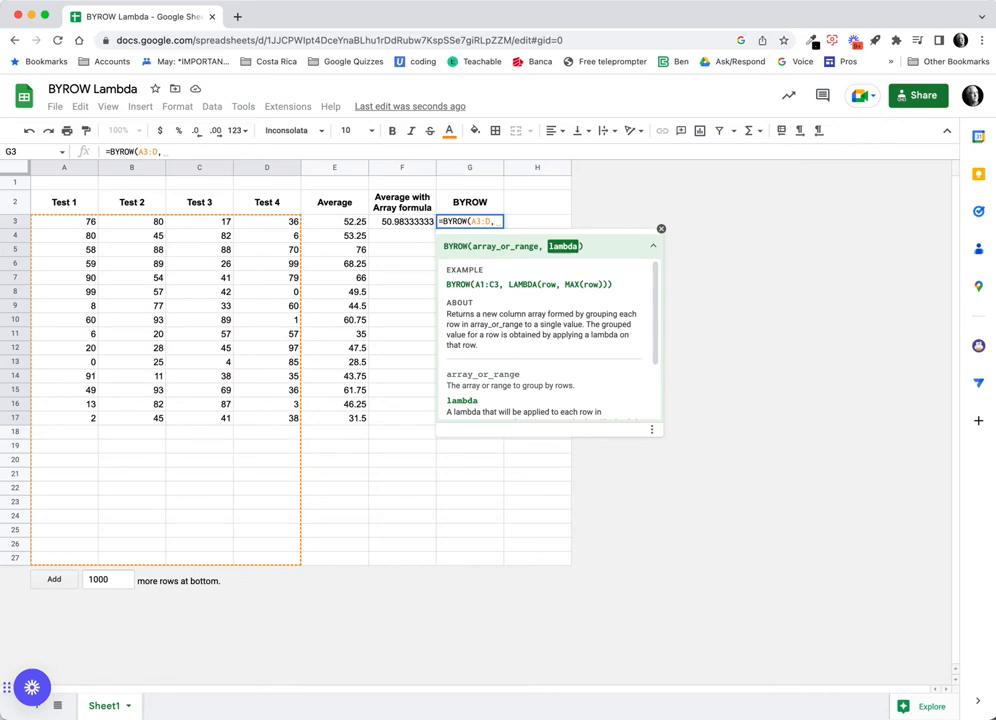
pyautogui.write('lam')
pyautogui.press('Tab')
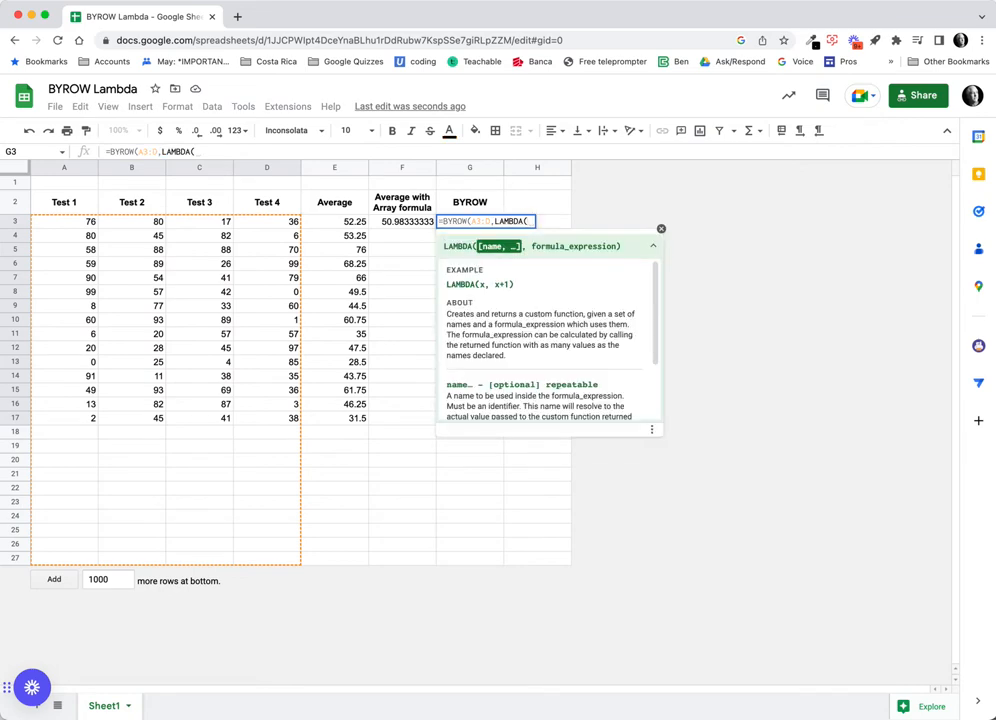
pyautogui.write('r')
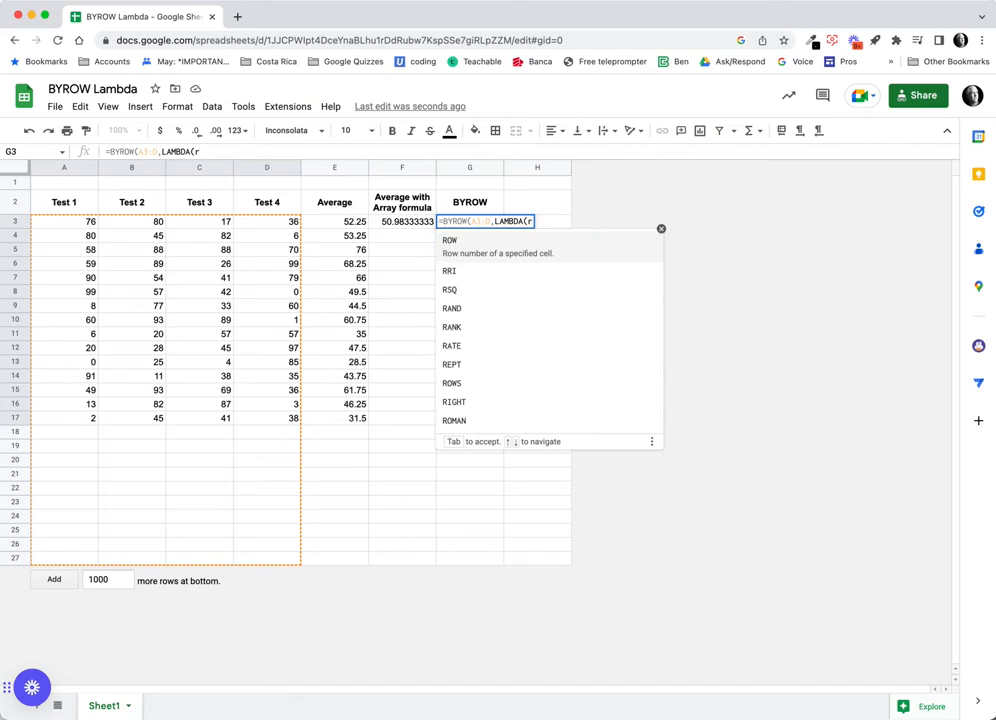
pyautogui.write(',')
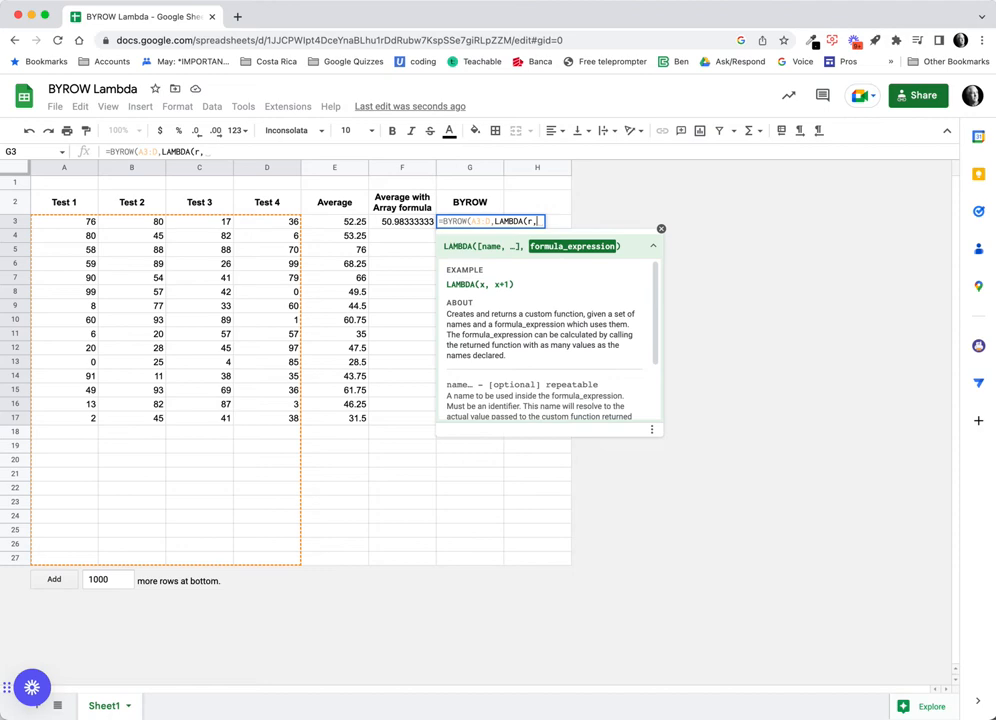
# Step: Use AVERAGE(r) as the LAMBDA expression and complete G3 as =BYROW(A3:D,LAMBDA(r,AVERAGE(r)))
pyautogui.write('AVE')
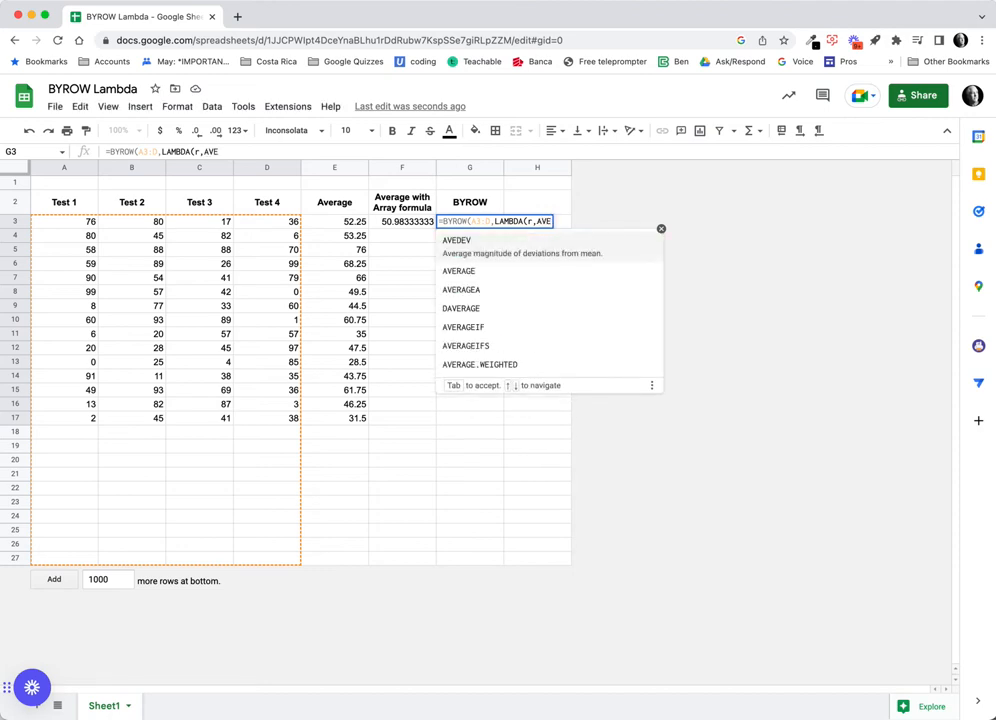
pyautogui.press('Down')
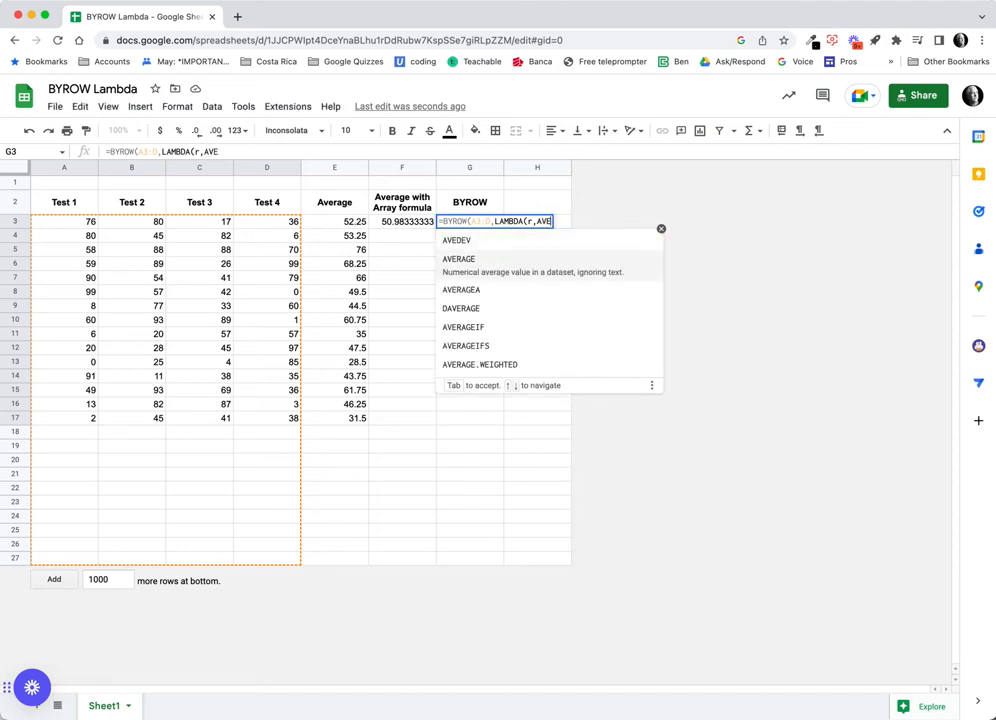
pyautogui.press('Tab')
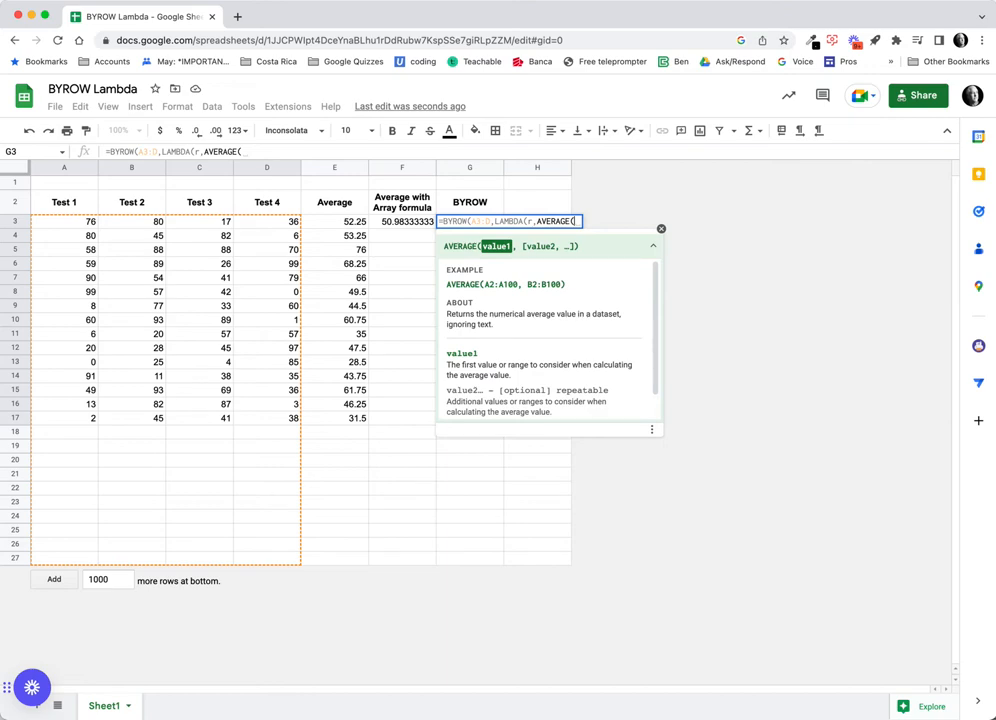
pyautogui.write('r')
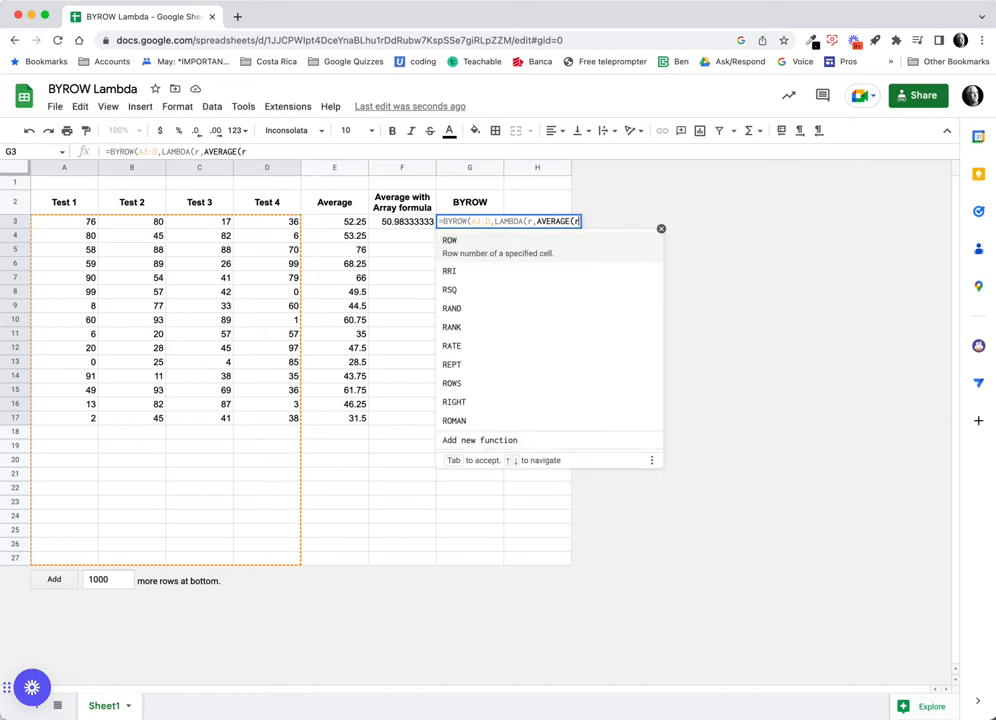
pyautogui.write(')')
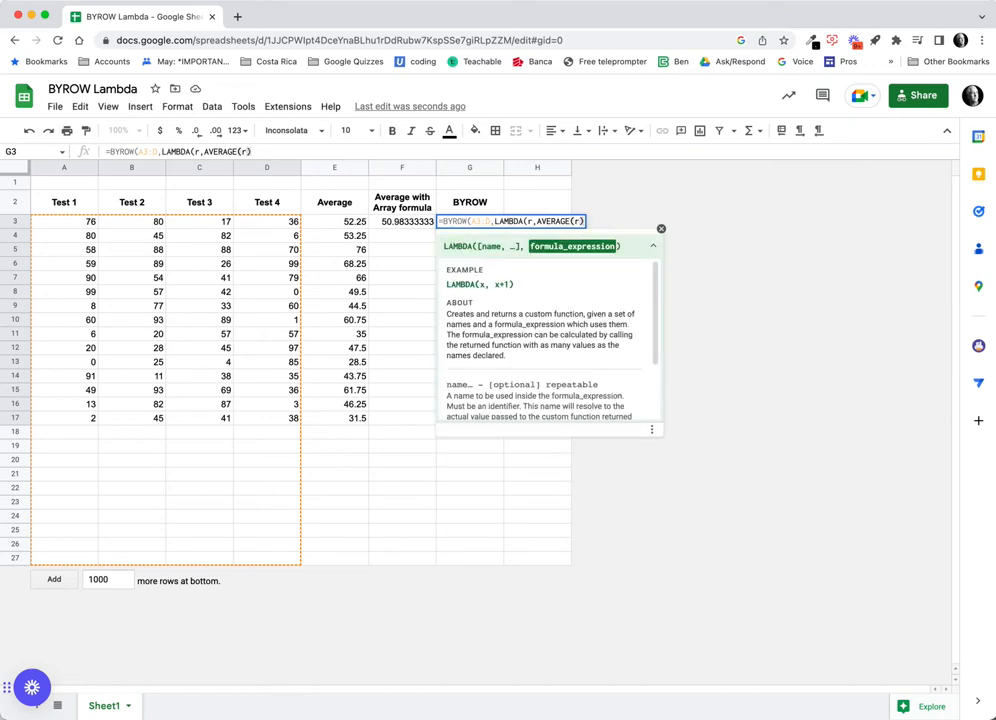
pyautogui.write(')')
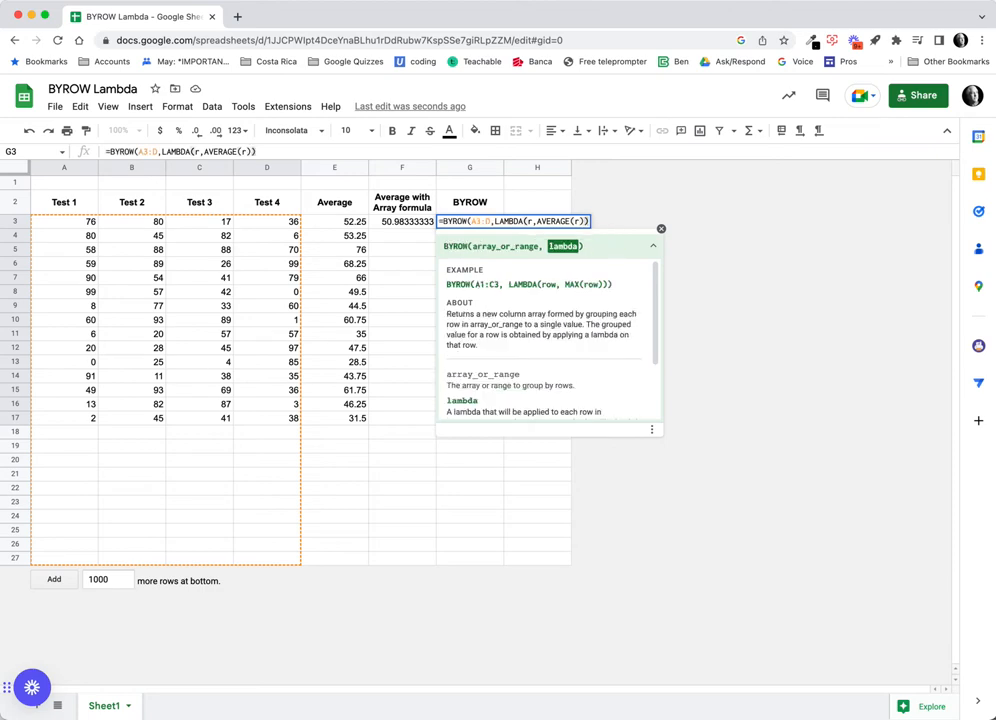
pyautogui.write(')')
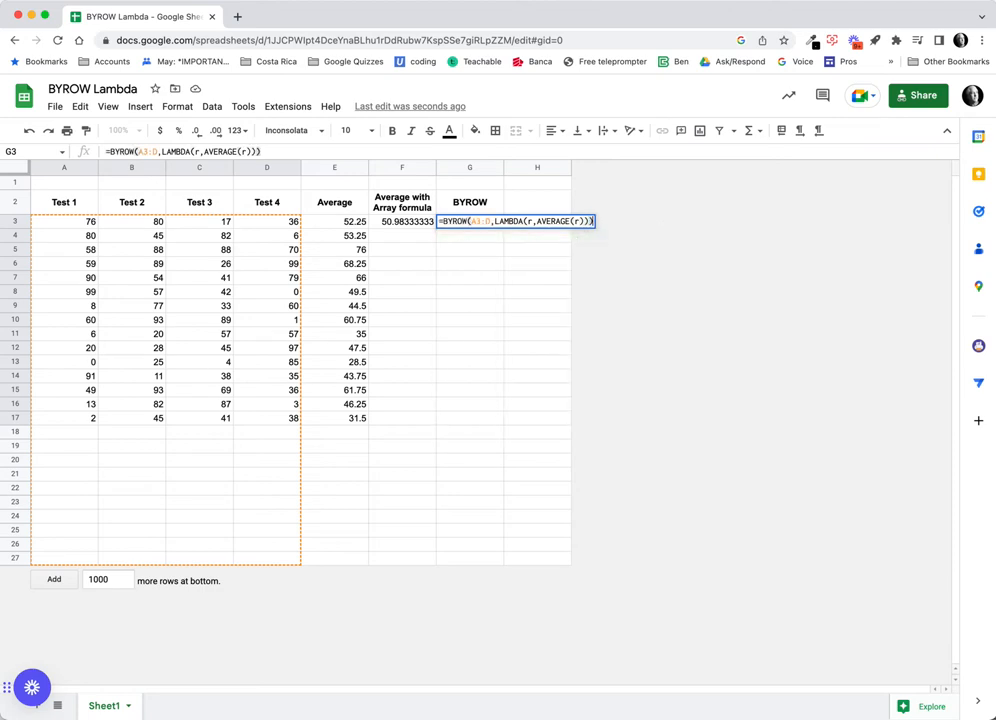
pyautogui.press('Return')
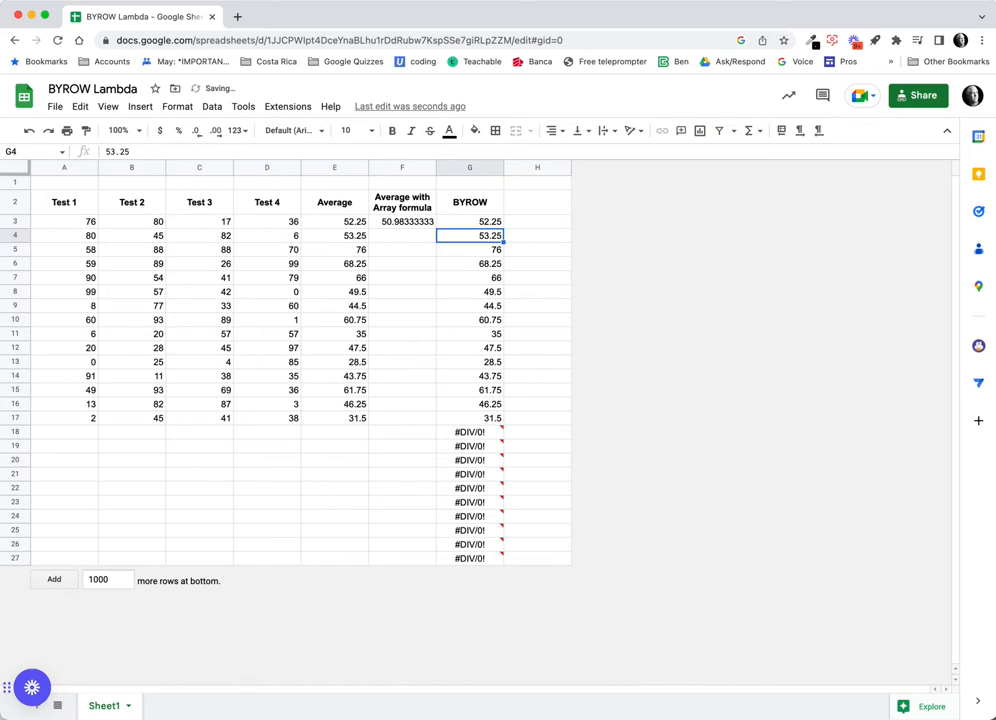
# Step: Enter 13 for both Test 2 and Test 3 in row 18, and replace the Test 3 score with 10
pyautogui.click(488, 224)
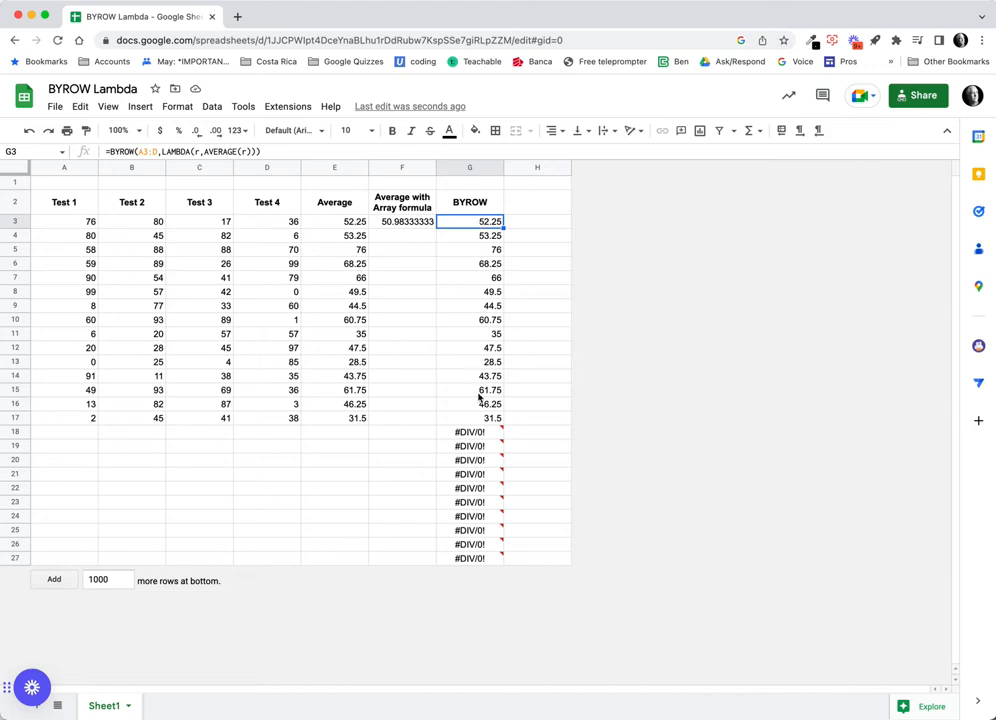
pyautogui.moveTo(490, 430)
pyautogui.click(150, 437)
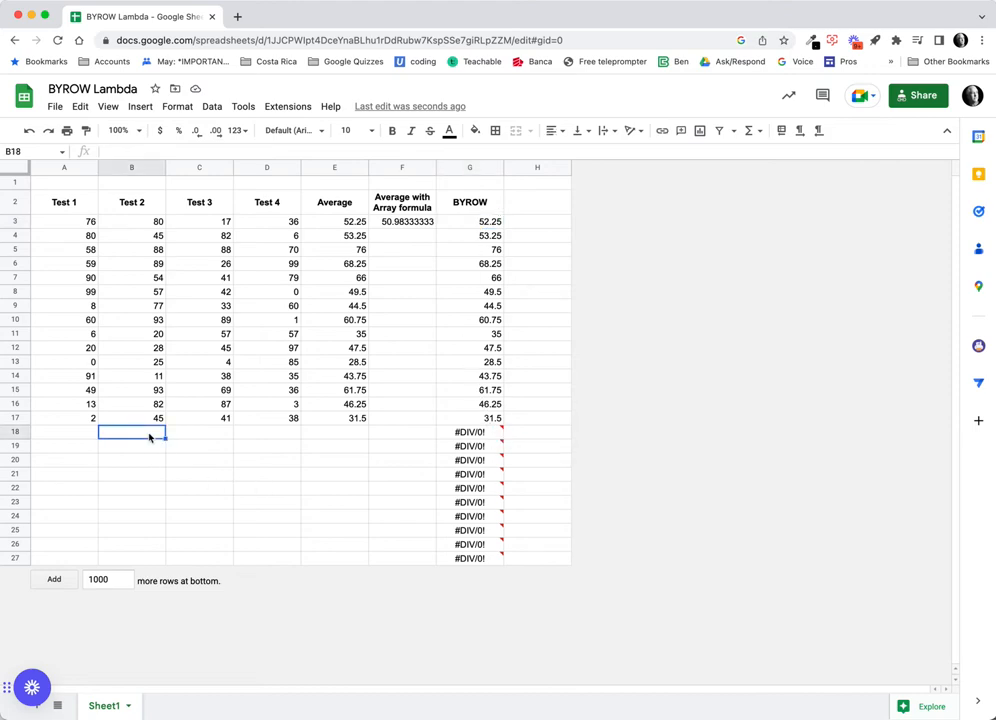
pyautogui.write('13')
pyautogui.press('Return')
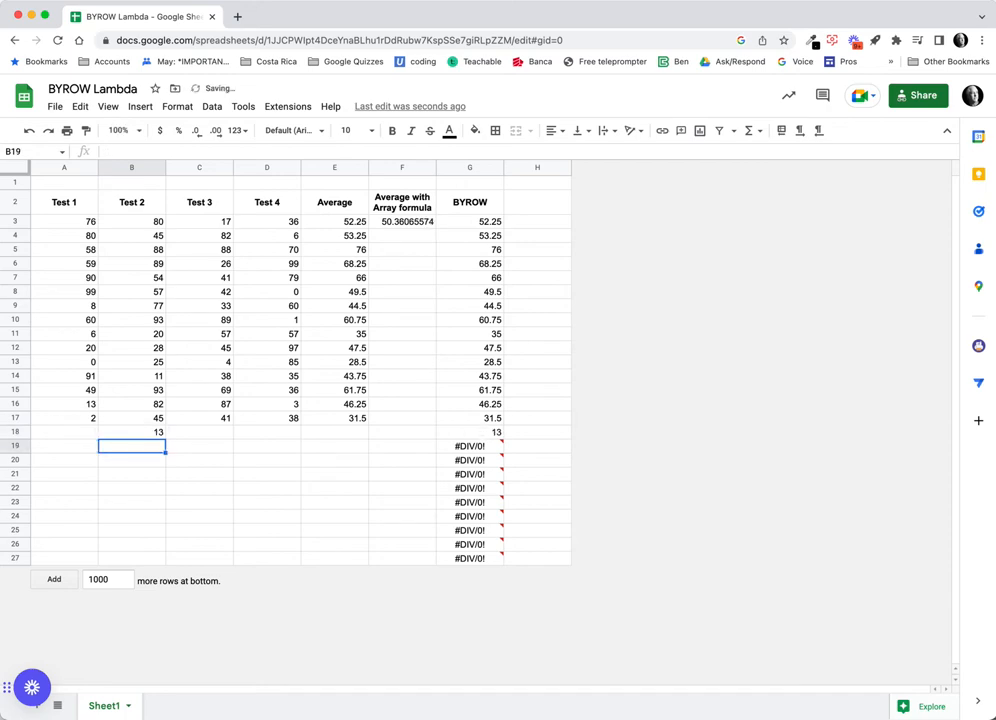
pyautogui.click(214, 431)
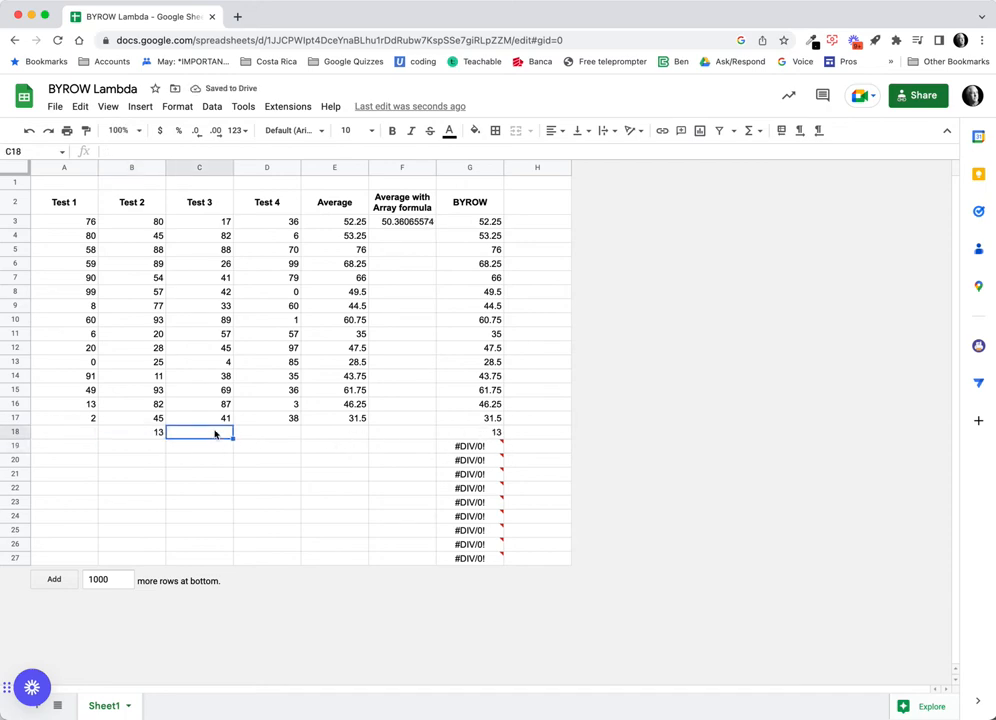
pyautogui.write('13')
pyautogui.press('Return')
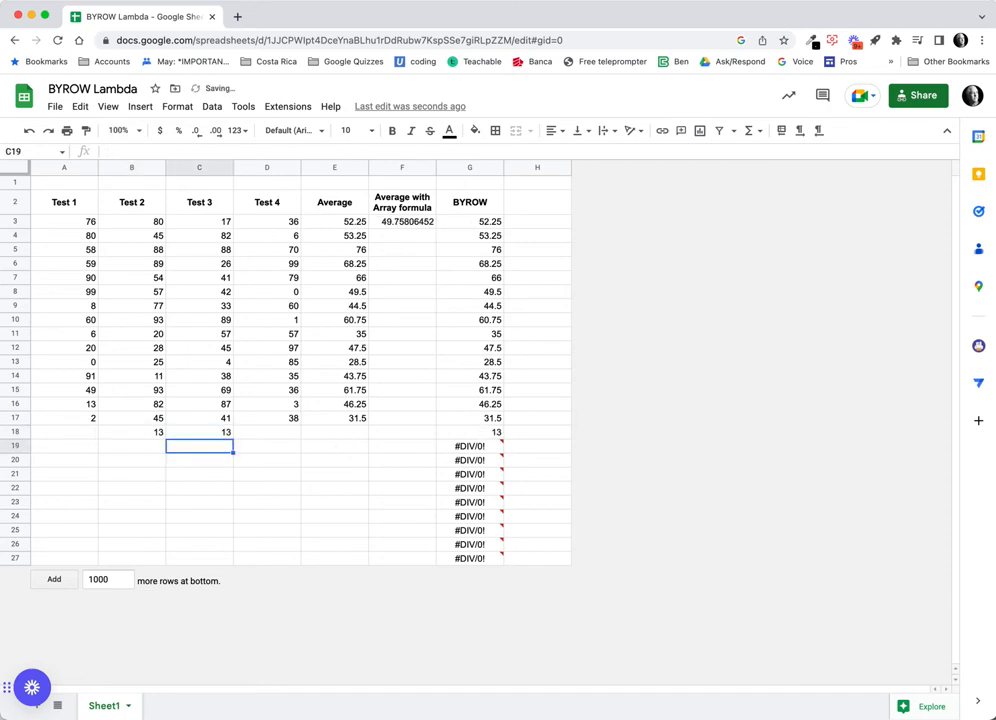
pyautogui.click(204, 434)
pyautogui.write('10')
pyautogui.press('Return')
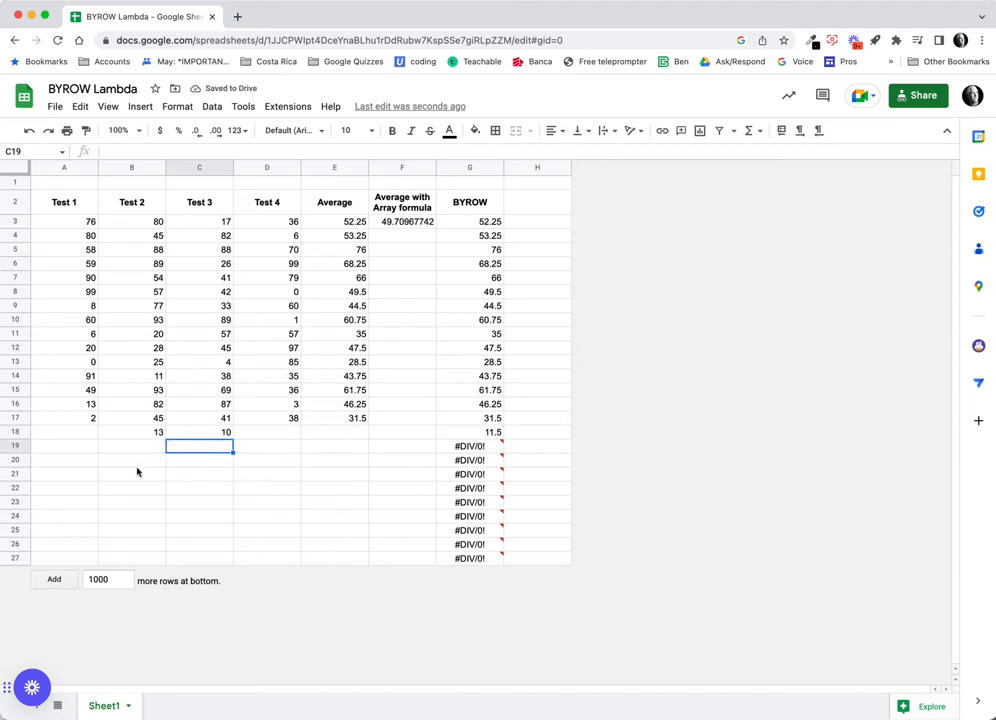
# Step: Wrap AVERAGE(r) in IFERROR with an empty fallback, making G3 =BYROW(A3:D,LAMBDA(r,IFERROR(AVERAGE(r),)))
pyautogui.click(469, 201)
pyautogui.click(473, 226)
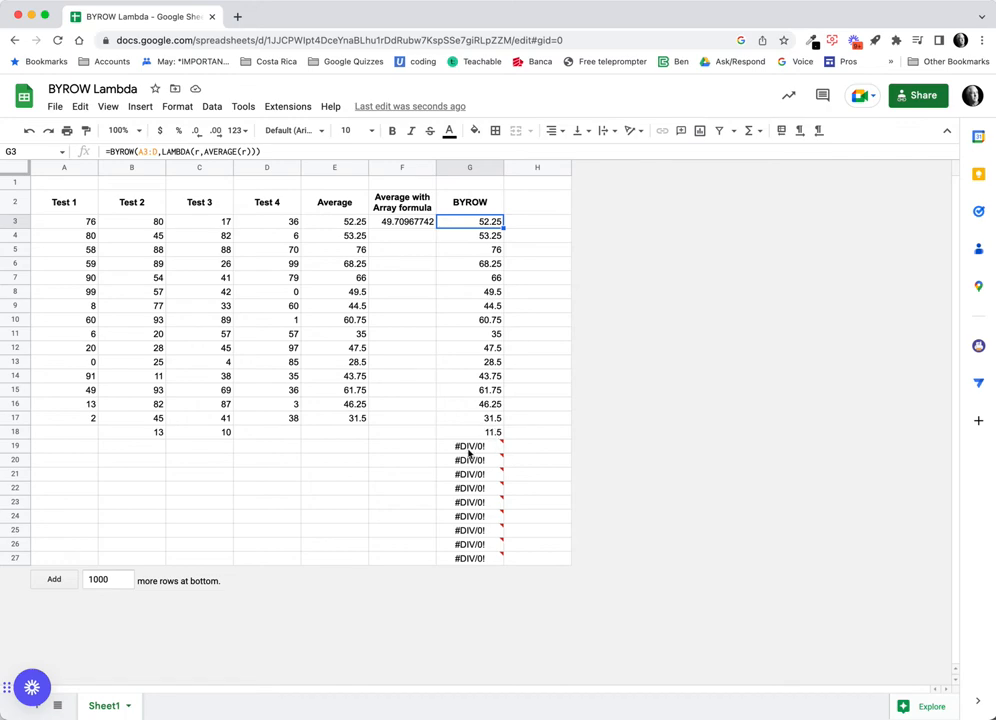
pyautogui.moveTo(471, 451)
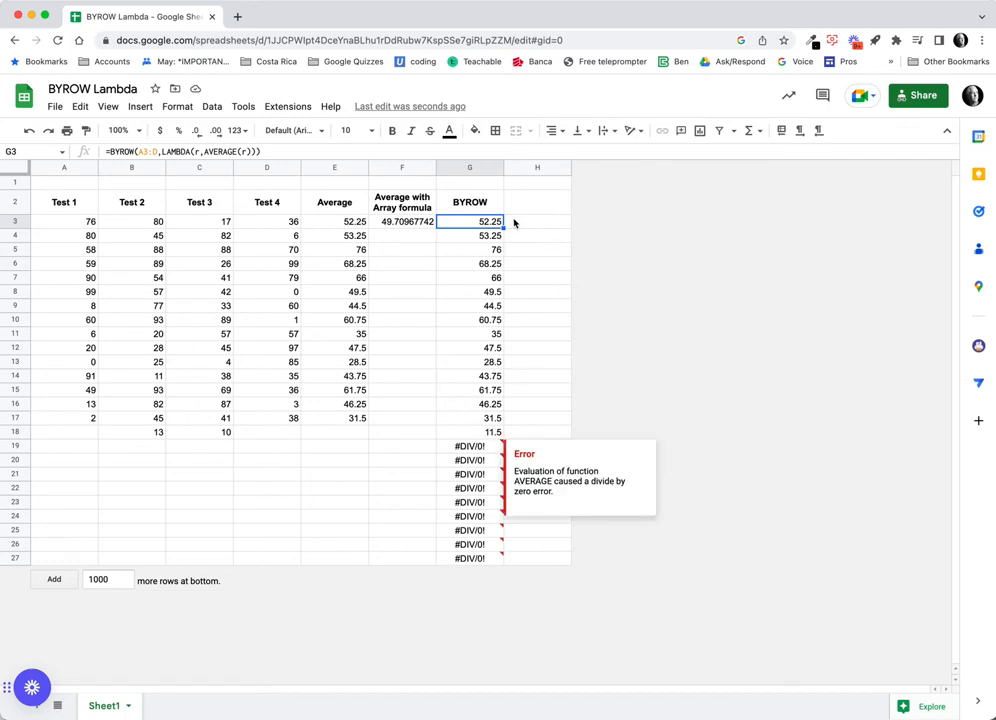
pyautogui.click(203, 151)
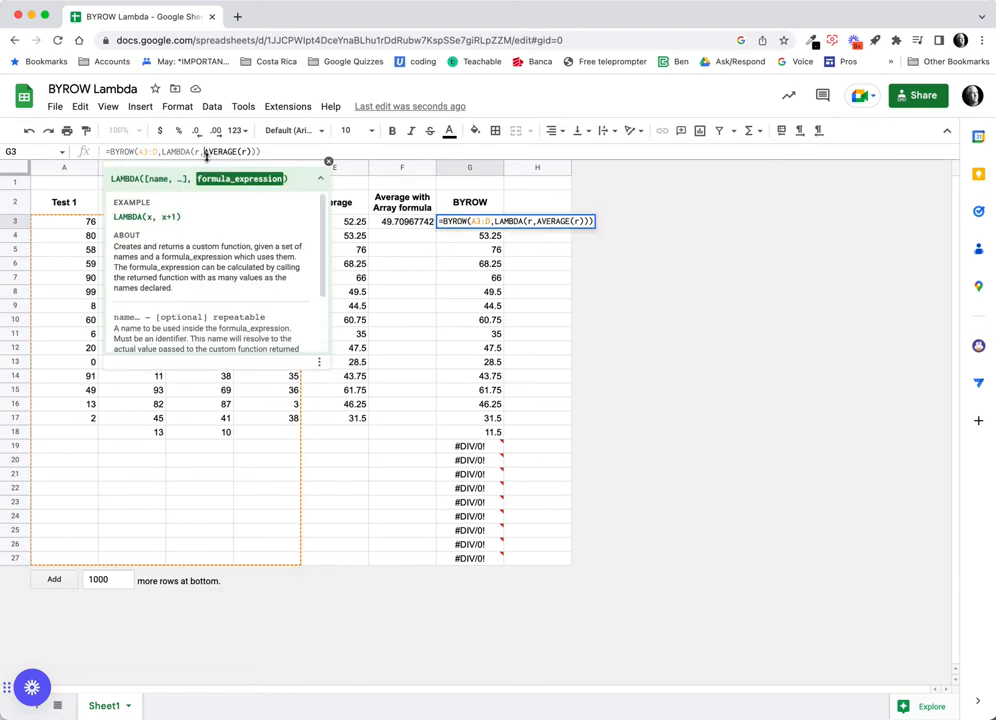
pyautogui.write('IFERR')
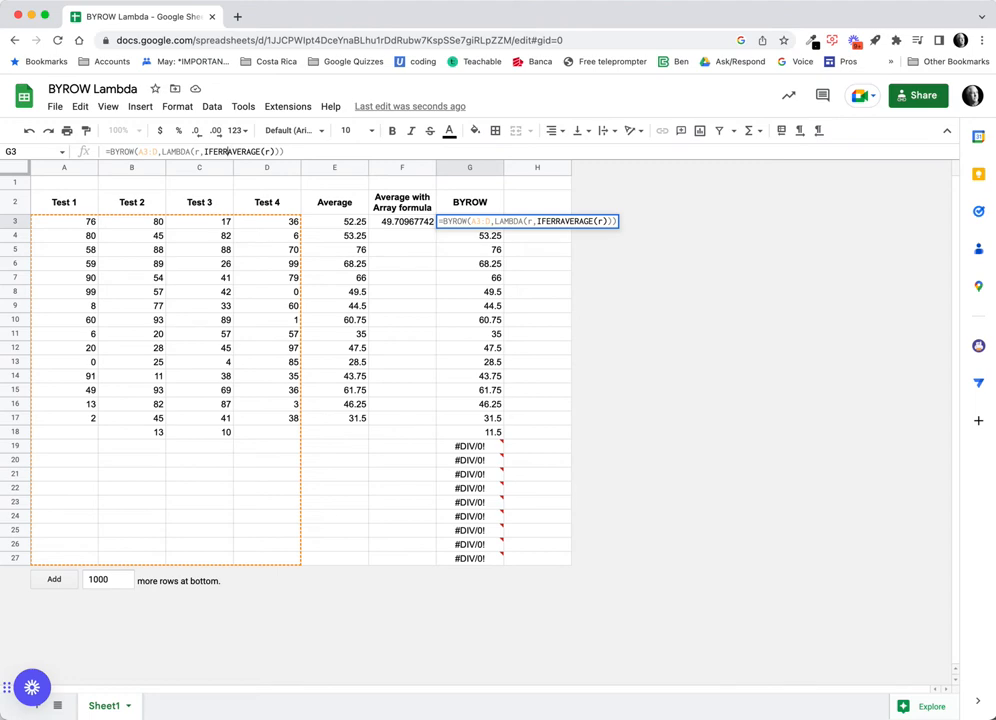
pyautogui.write('OR(')
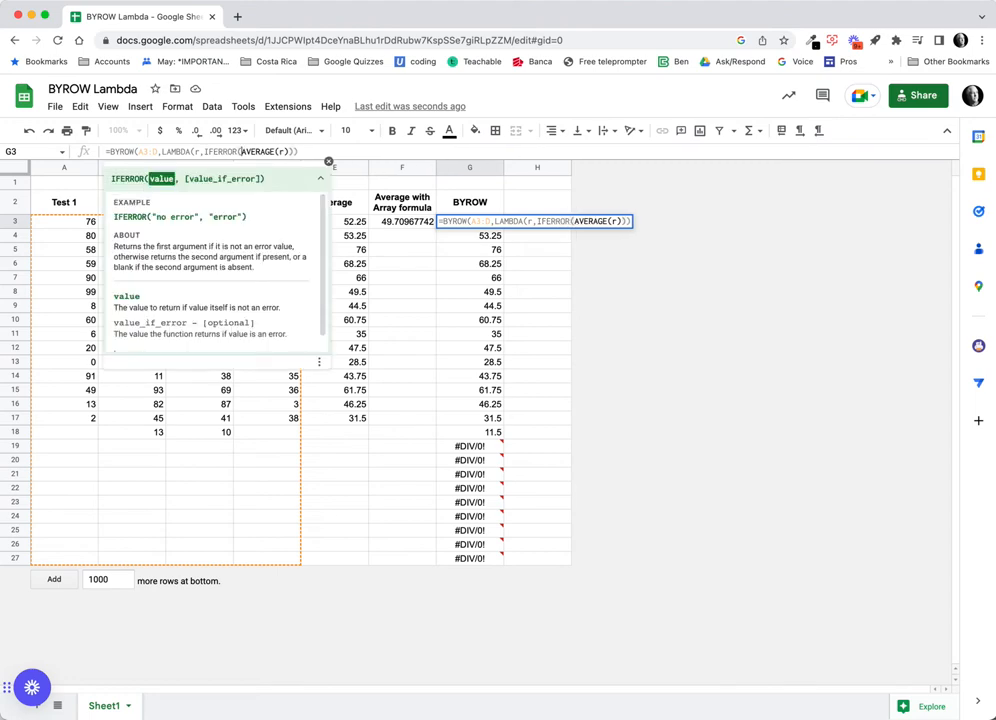
pyautogui.click(293, 152)
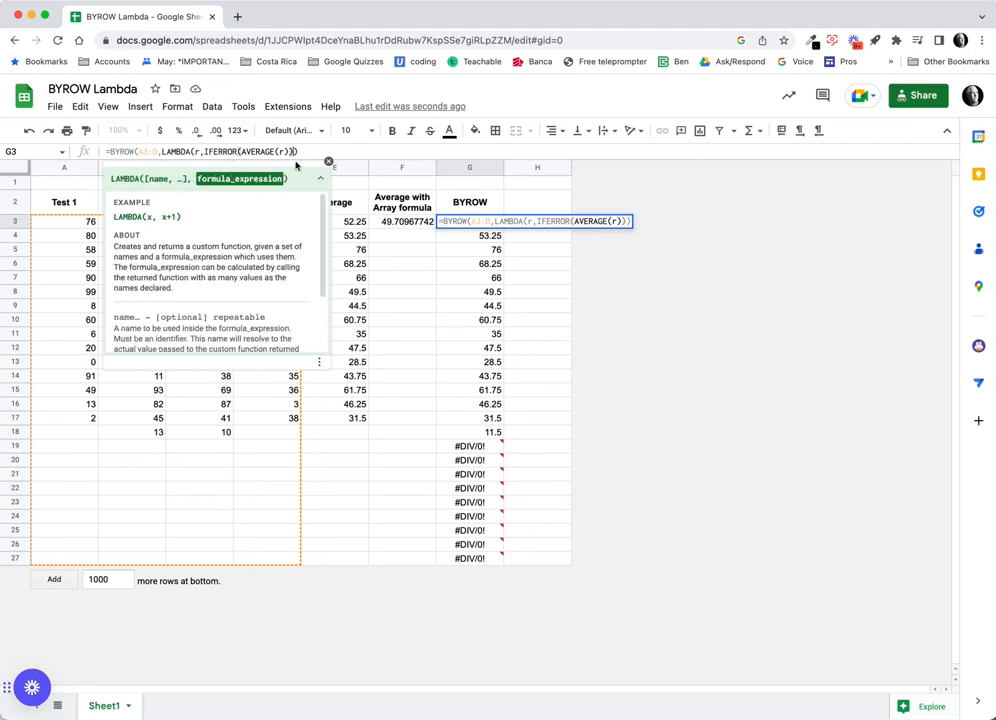
pyautogui.press('Return')
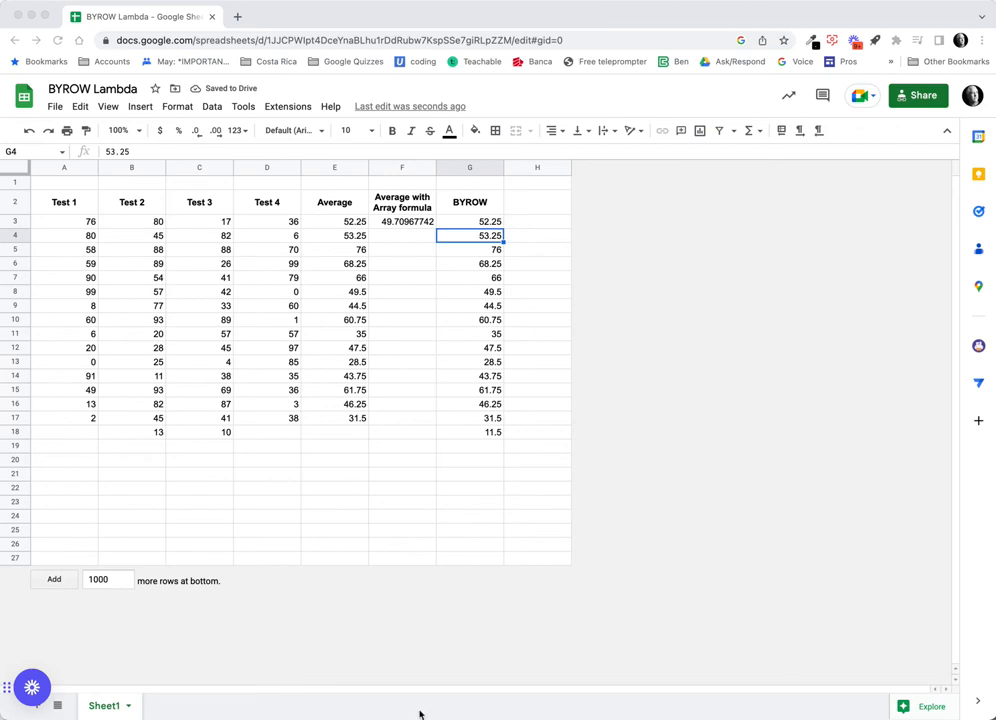
# Step: Examine the nested BYROW, LAMBDA, IFERROR and AVERAGE parts of G3's formula, leaving the formula as it is
pyautogui.click(488, 223)
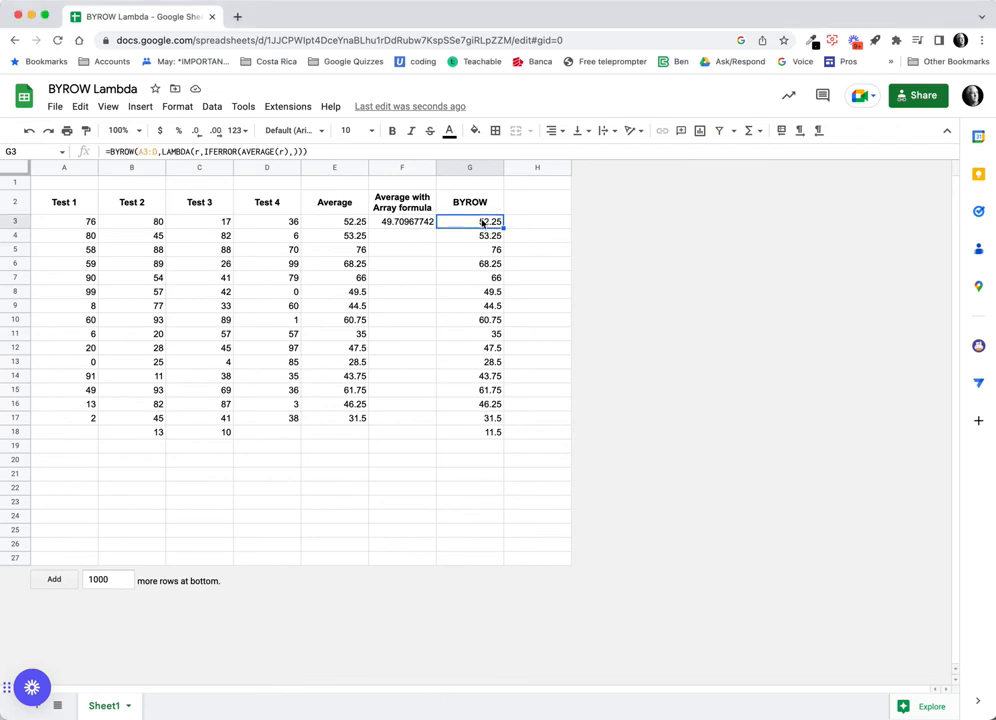
pyautogui.click(306, 151)
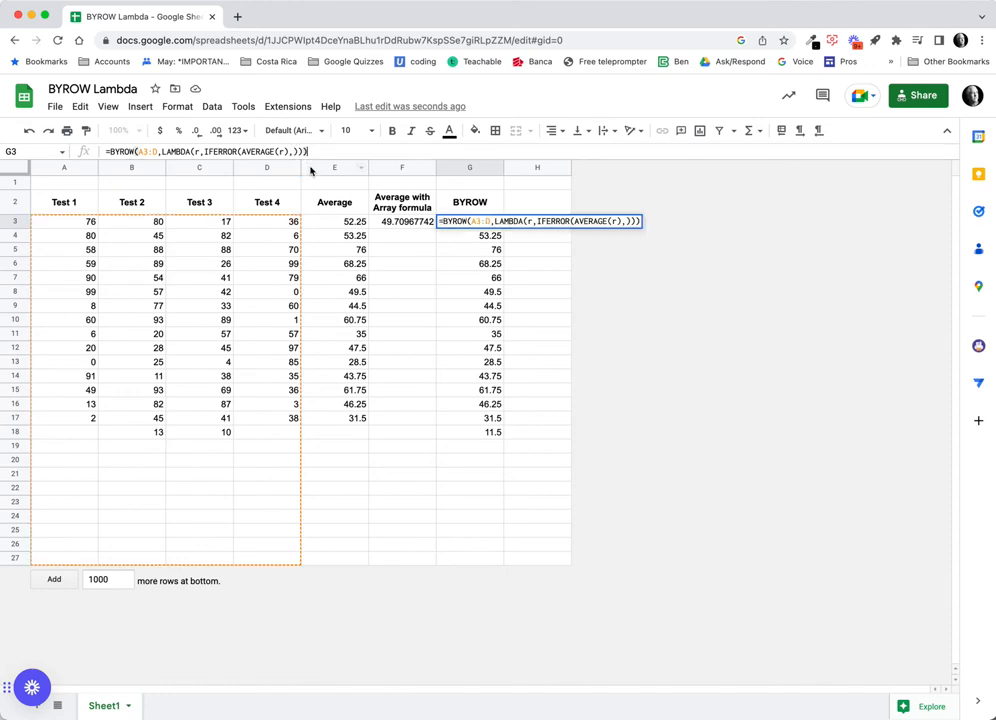
pyautogui.press('Left')
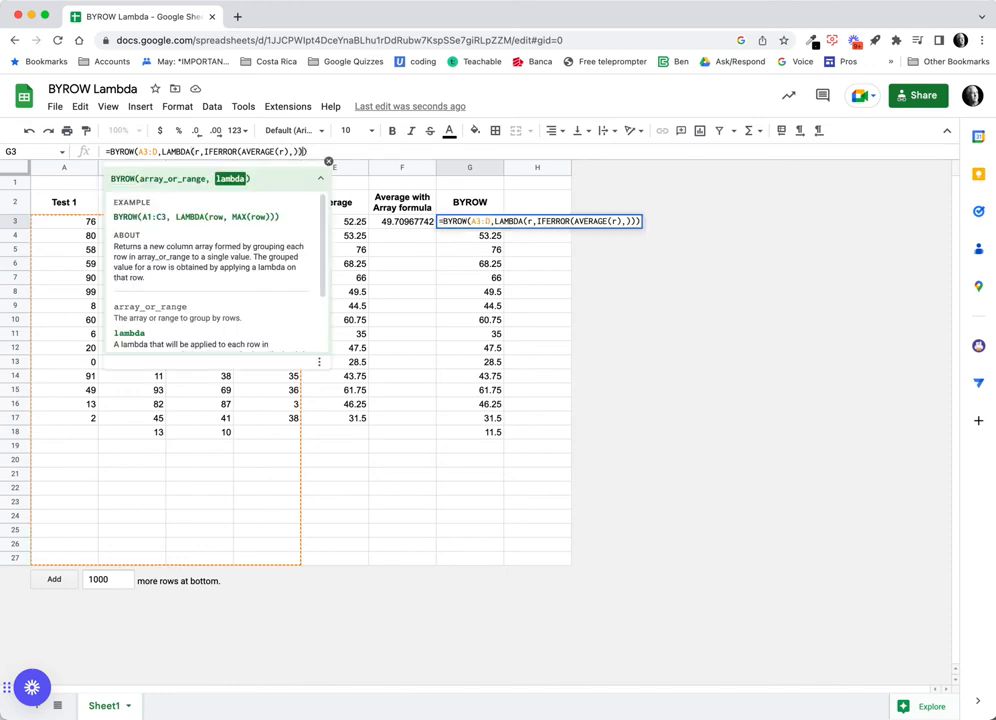
pyautogui.press('Left')
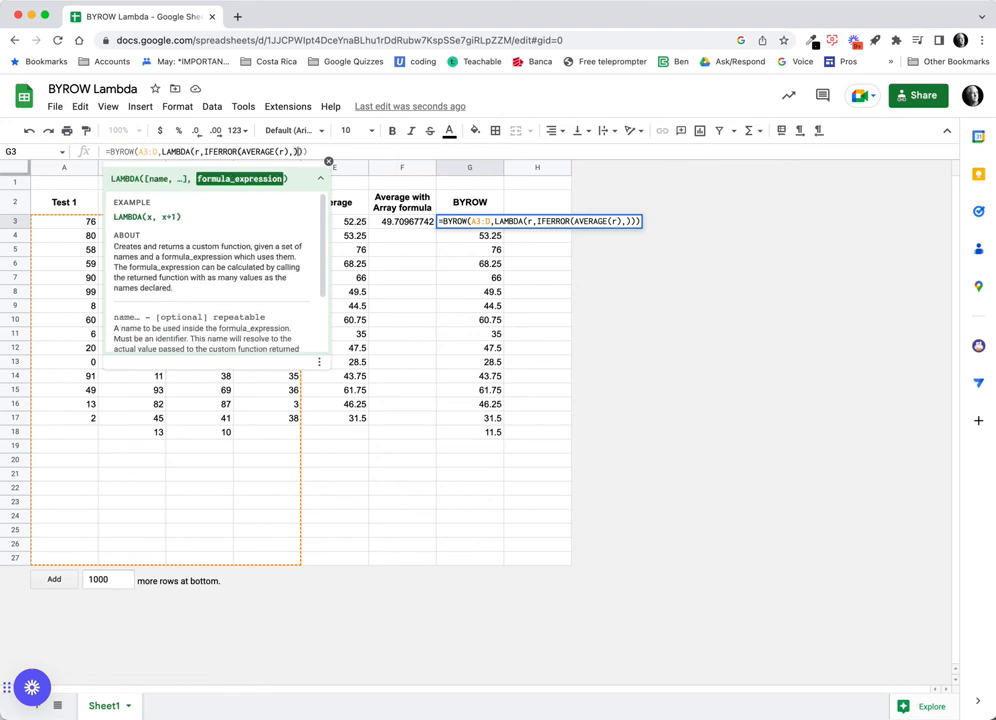
pyautogui.press('Left')
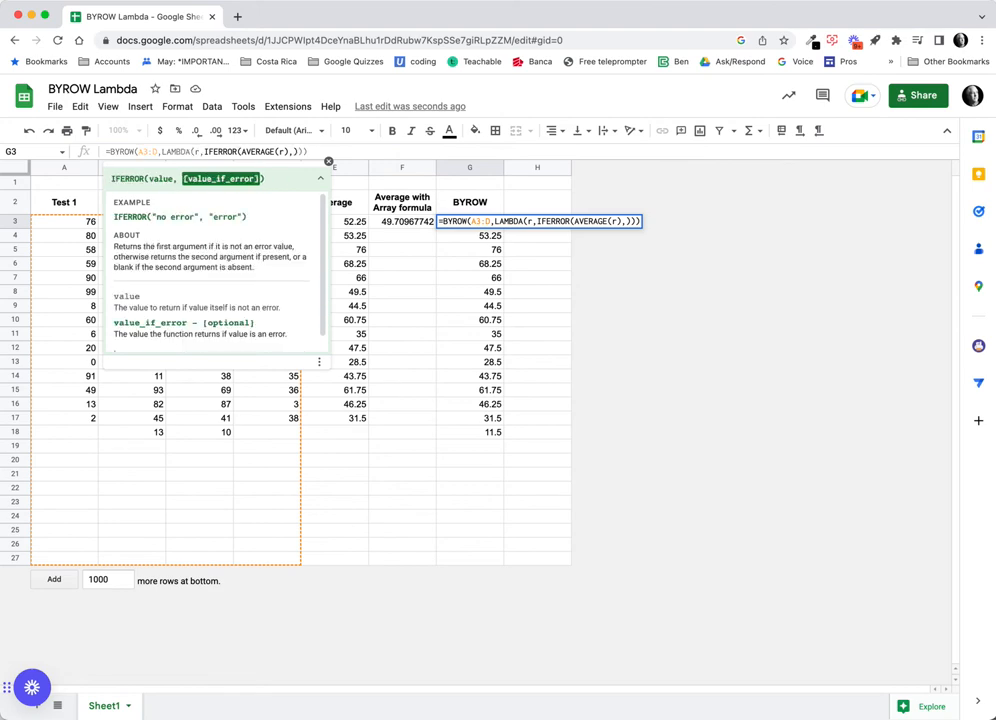
pyautogui.press('Left')
pyautogui.press('Left')
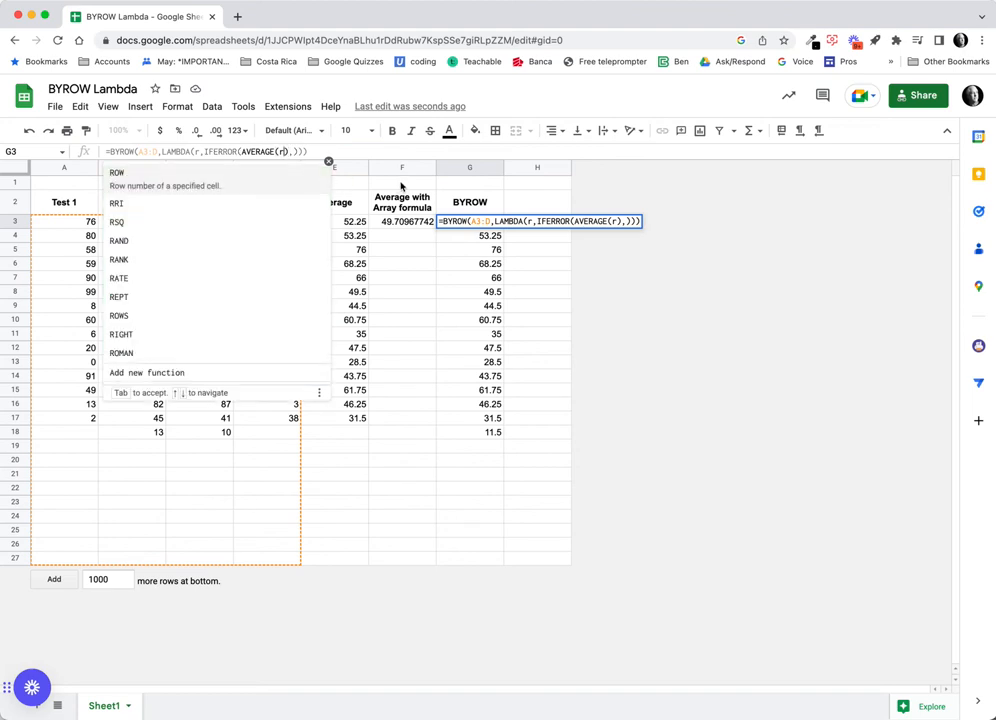
pyautogui.click(362, 155)
pyautogui.press('Return')
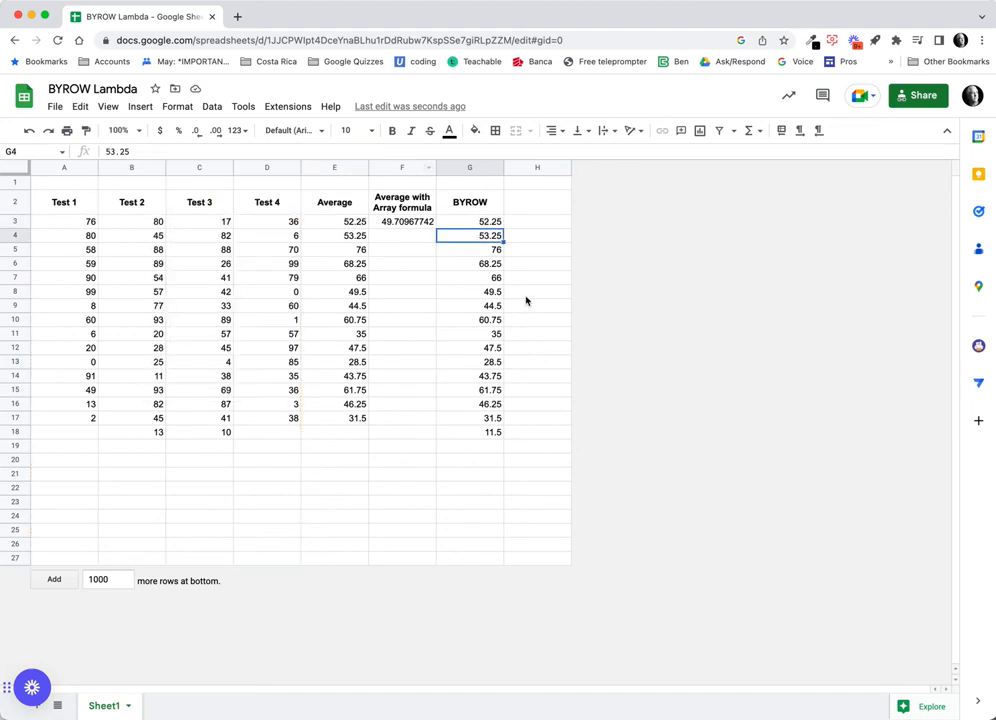
# Step: Enter scores in row 19: 12 for Test 2, 56 for Test 3 and 32 for Test 4, and check the row's BYROW average
pyautogui.click(132, 446)
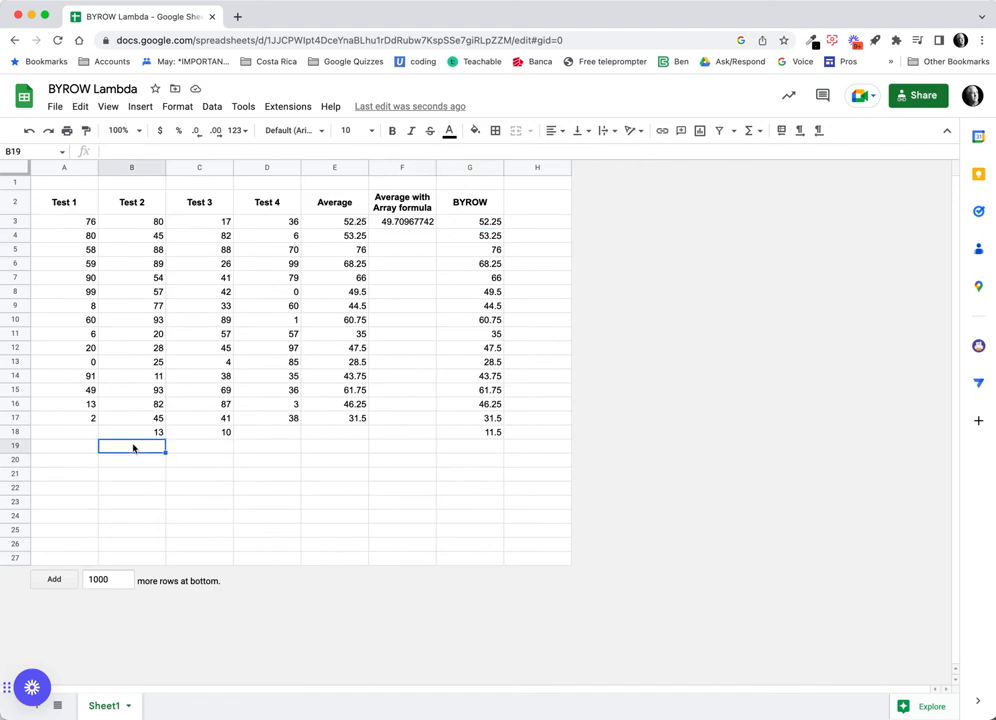
pyautogui.write('12')
pyautogui.press('Tab')
pyautogui.write('56')
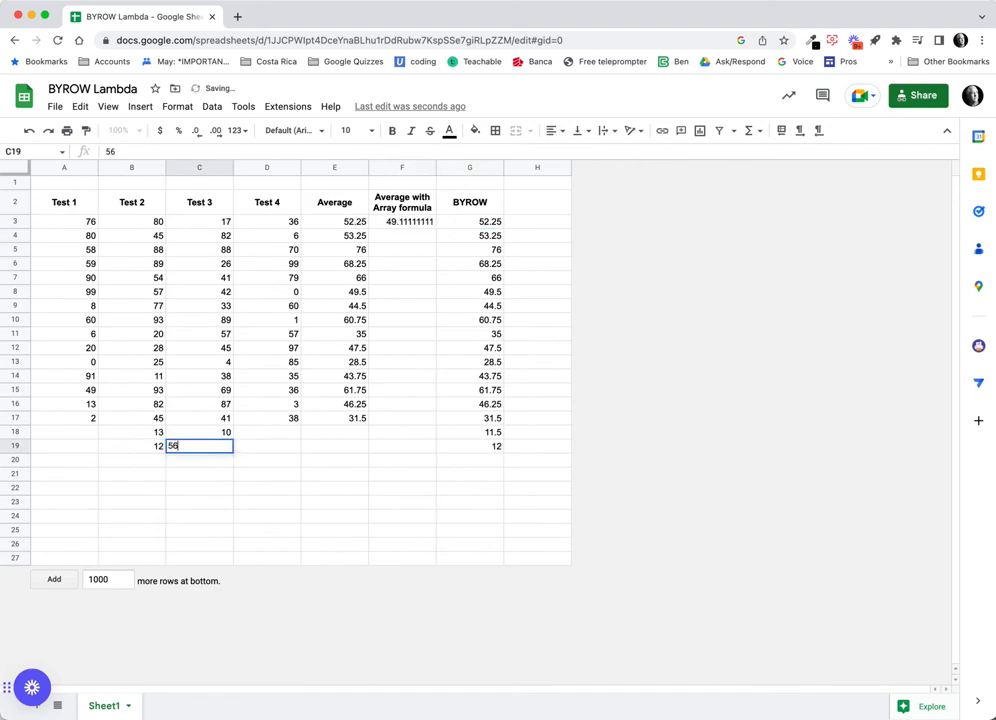
pyautogui.press('Tab')
pyautogui.write('32')
pyautogui.press('Tab')
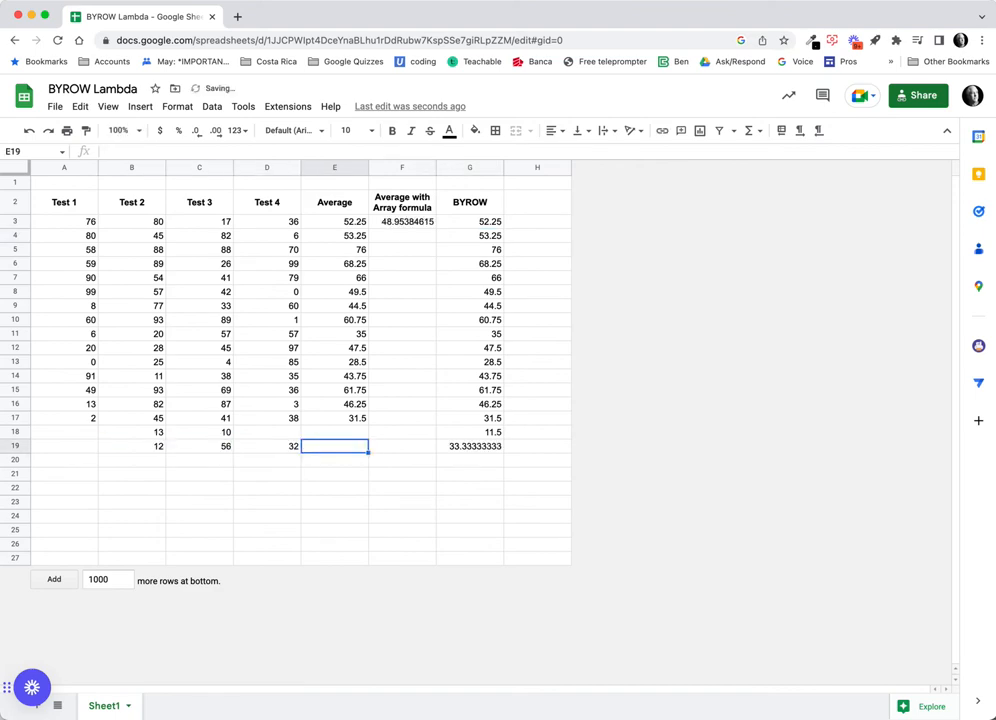
pyautogui.click(476, 449)
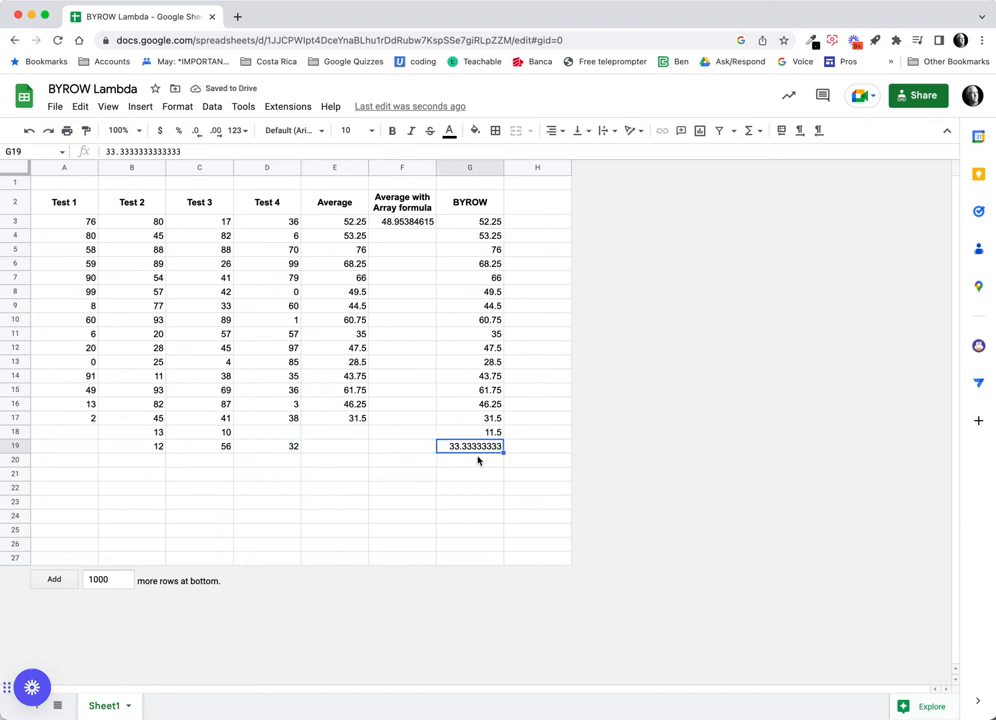
pyautogui.click(468, 169)
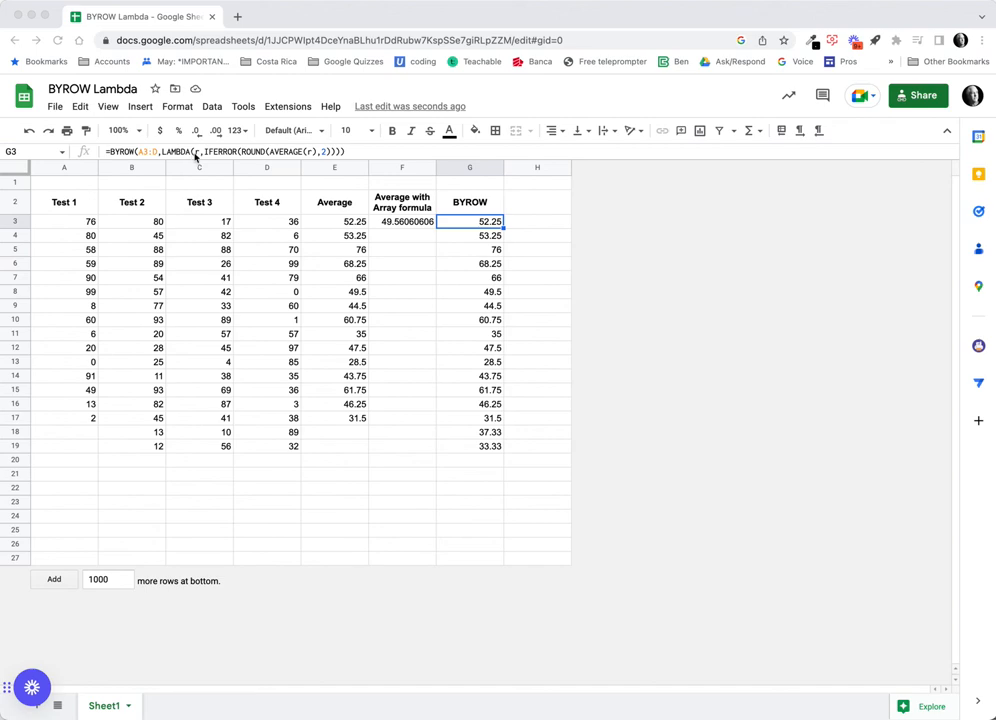
# Step: Set the ROUND function's decimal places to 1 in G3, making it =BYROW(A3:D,LAMBDA(r,IFERROR(ROUND(AVERAGE(r),1))))
pyautogui.click(328, 155)
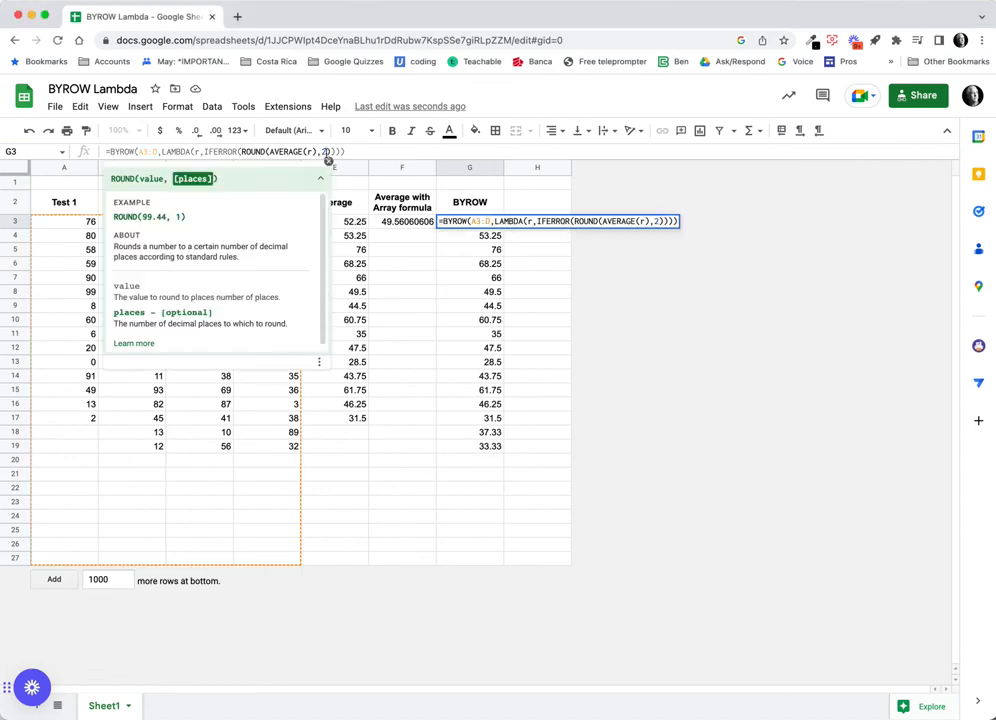
pyautogui.press('BackSpace')
pyautogui.write('1')
pyautogui.press('Return')
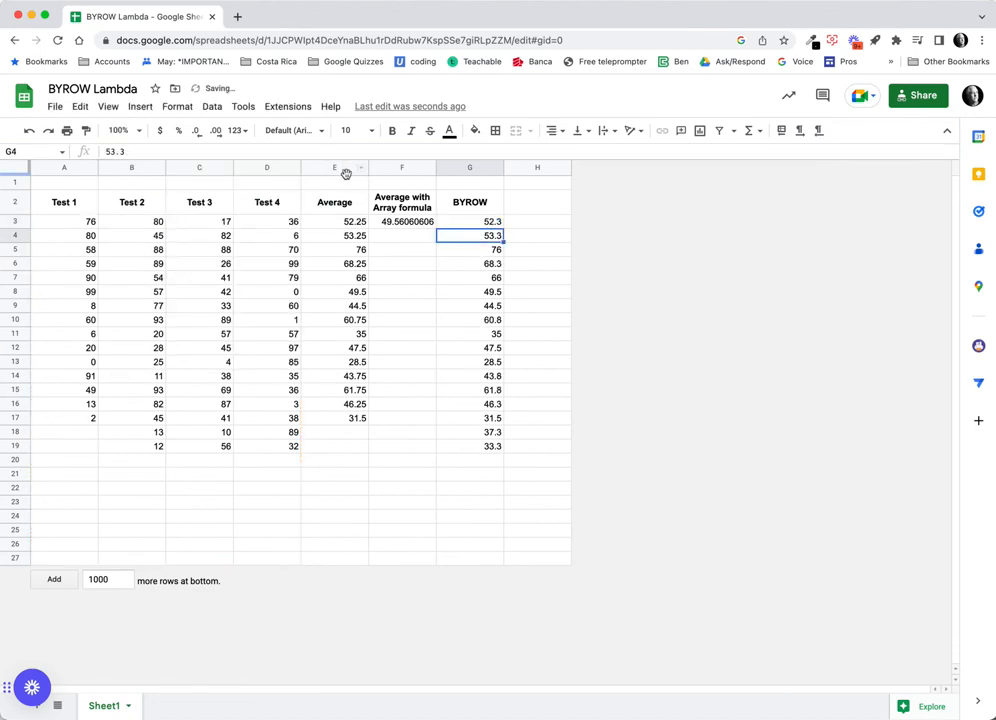
pyautogui.click(464, 222)
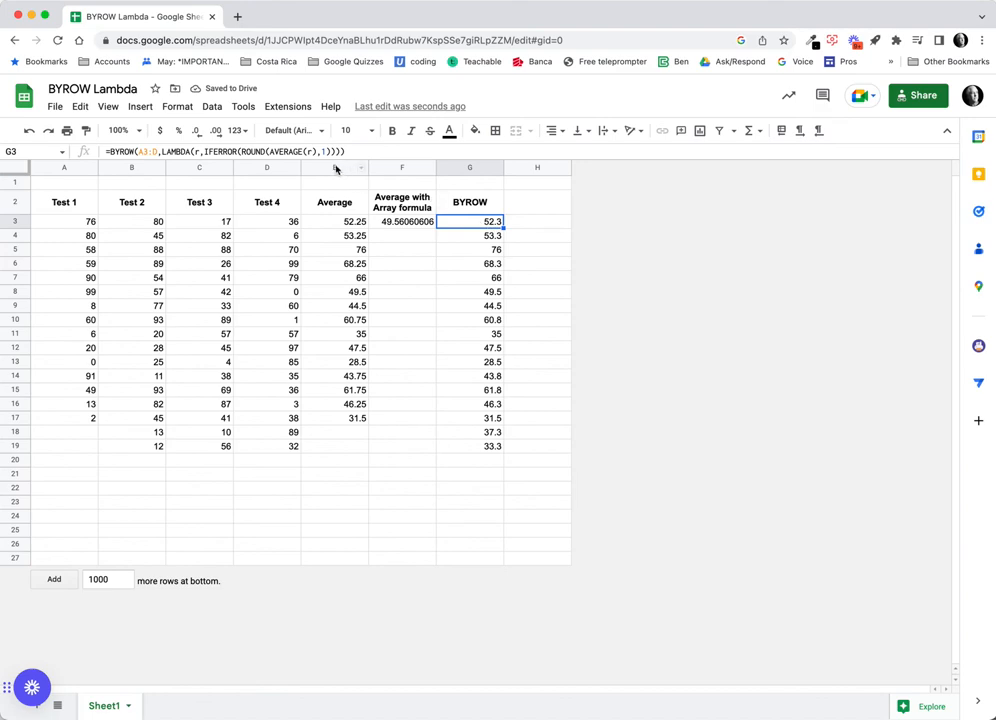
# Step: Copy the four test scores in A14:D14 to row 24, starting at A24
pyautogui.click(478, 459)
pyautogui.click(89, 462)
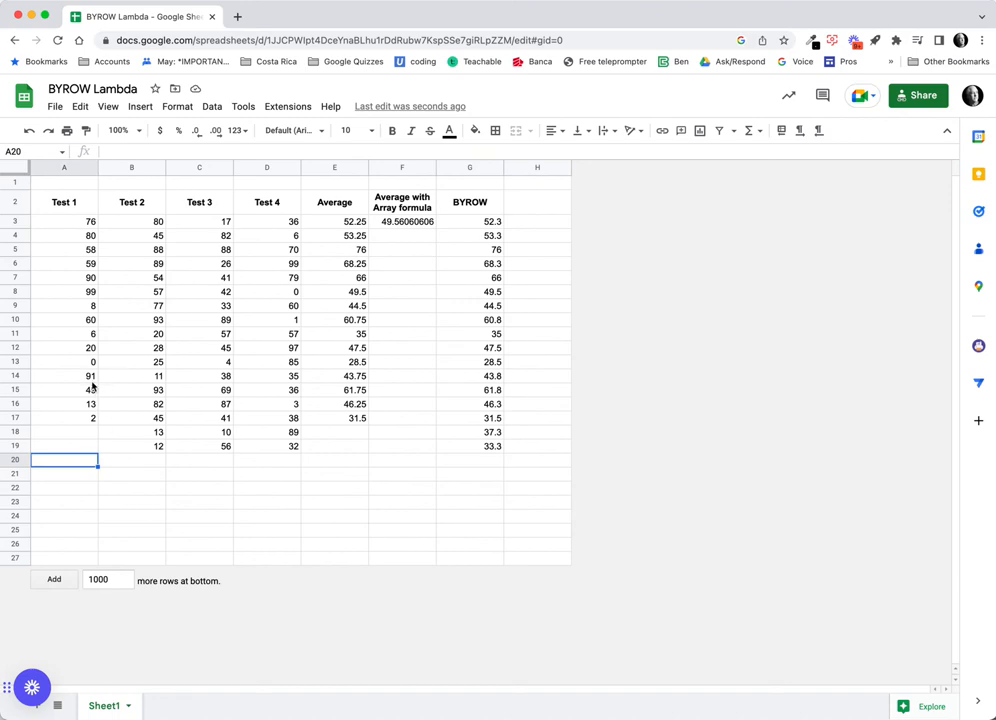
pyautogui.moveTo(89, 377); pyautogui.dragTo(292, 381)
pyautogui.press('super+c')
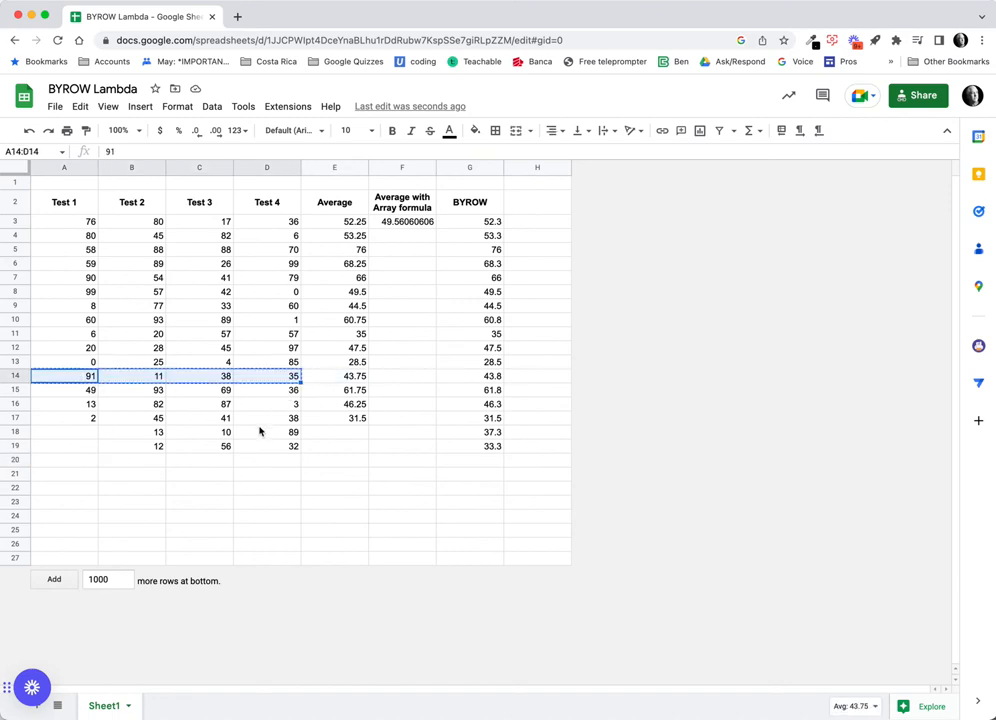
pyautogui.click(92, 517)
pyautogui.press('super+v')
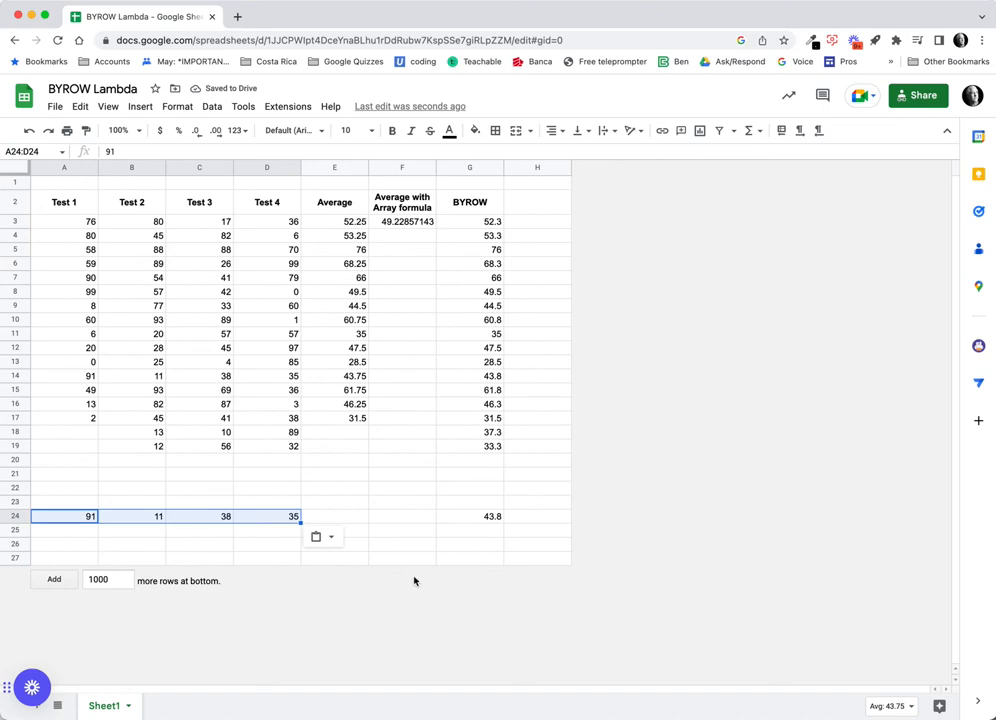
# Step: Compare the BYROW formula in G3 with the ArrayFormula in F3 and the individual AVERAGE formulas in E3 to E6
pyautogui.click(454, 208)
pyautogui.click(463, 224)
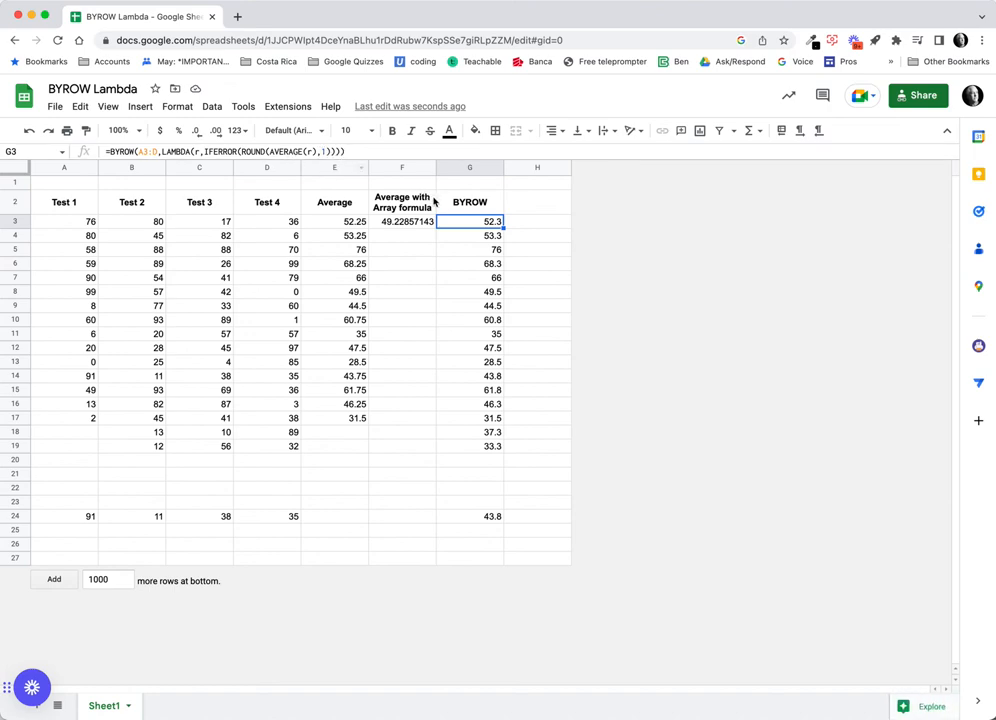
pyautogui.click(387, 221)
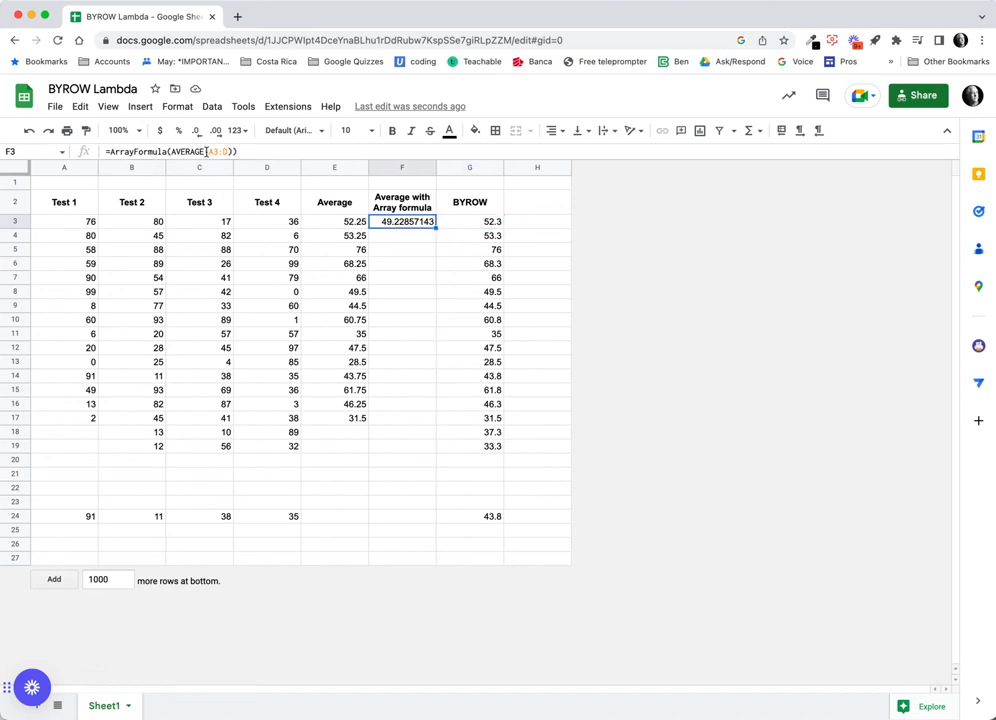
pyautogui.click(339, 226)
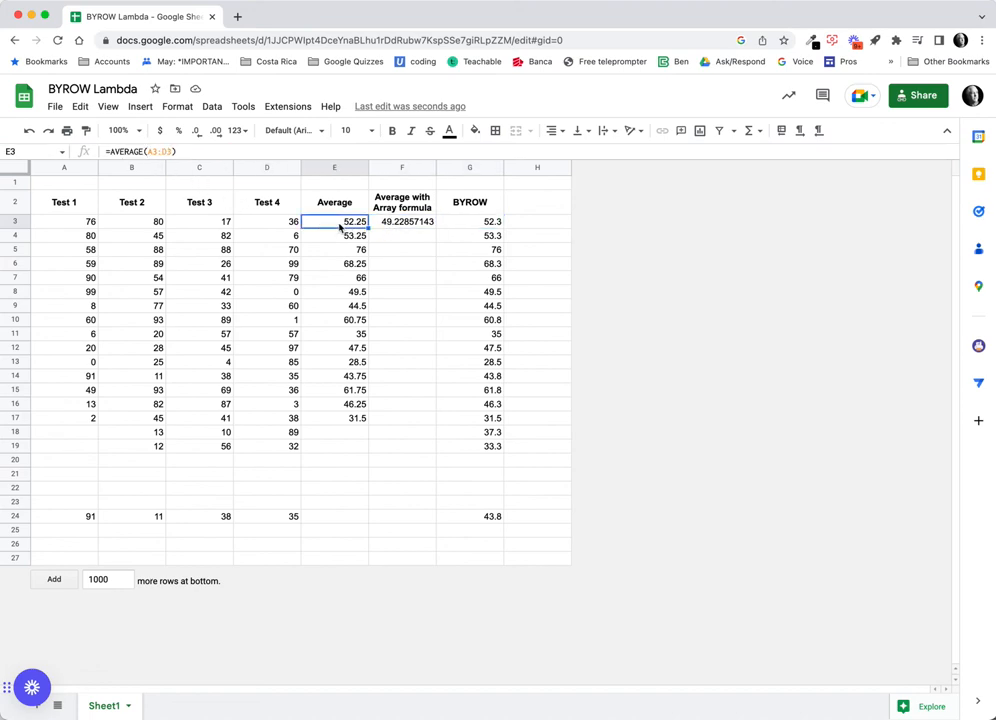
pyautogui.click(345, 238)
pyautogui.click(345, 251)
pyautogui.click(345, 264)
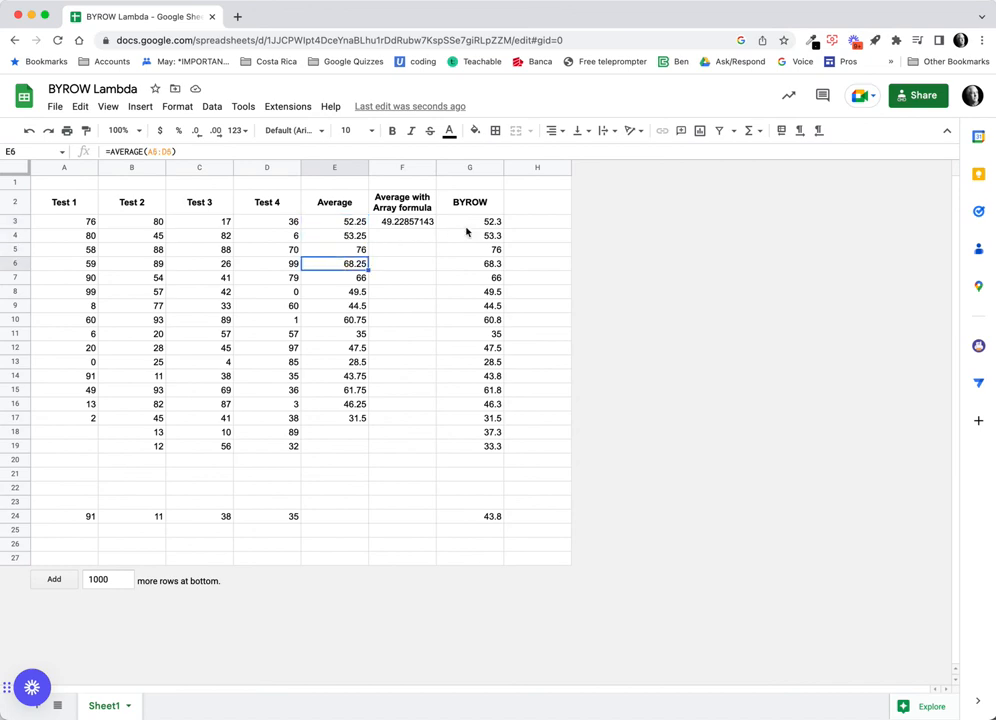
pyautogui.click(478, 224)
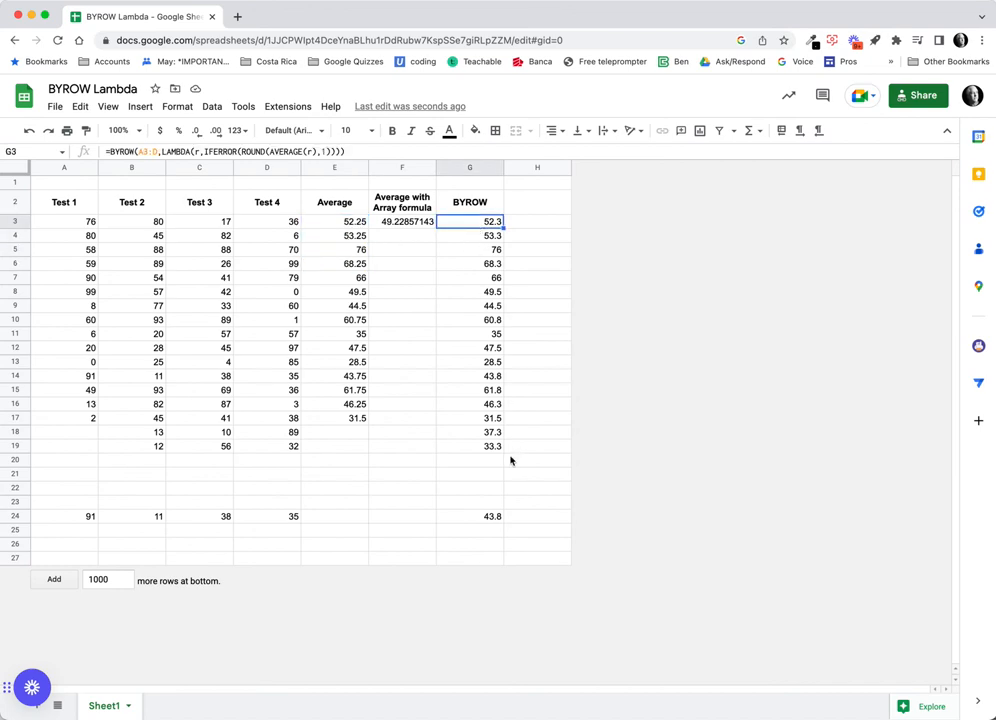